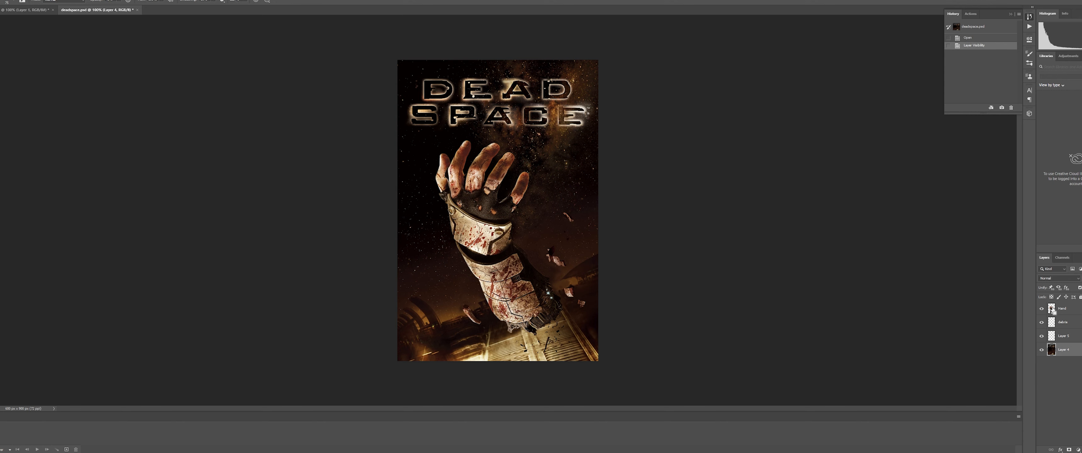
# Load the hand layer's outline as a selection.
pyautogui.keyDown('ctrl'); pyautogui.click(1051, 309); pyautogui.keyUp('ctrl')
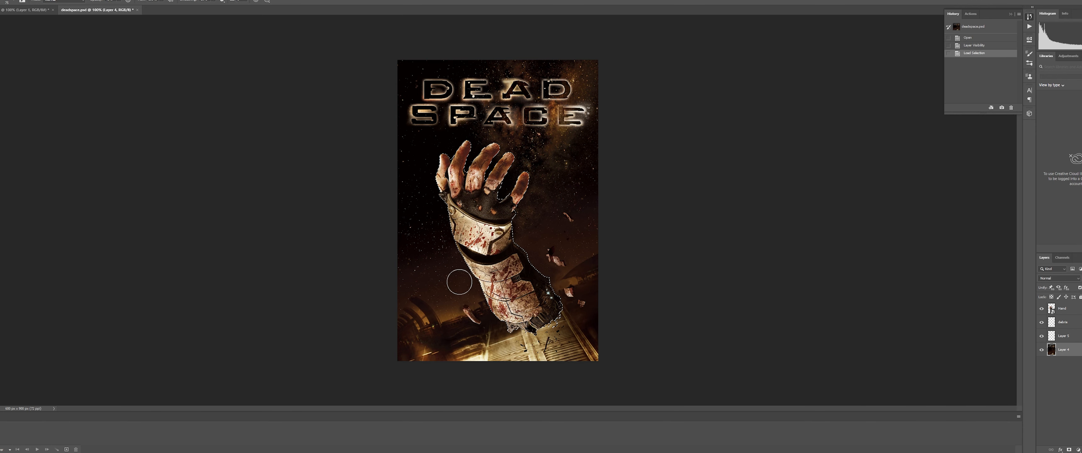
# Switch to Chrome and open the Dead Space grids page at steamgriddb.com/game/1559/grids.
pyautogui.moveTo(172, 444)
pyautogui.press('super')
pyautogui.write('chrome')
pyautogui.press('Return')
pyautogui.write('steamgriddb.com/game/1559/grids')
pyautogui.press('Return')
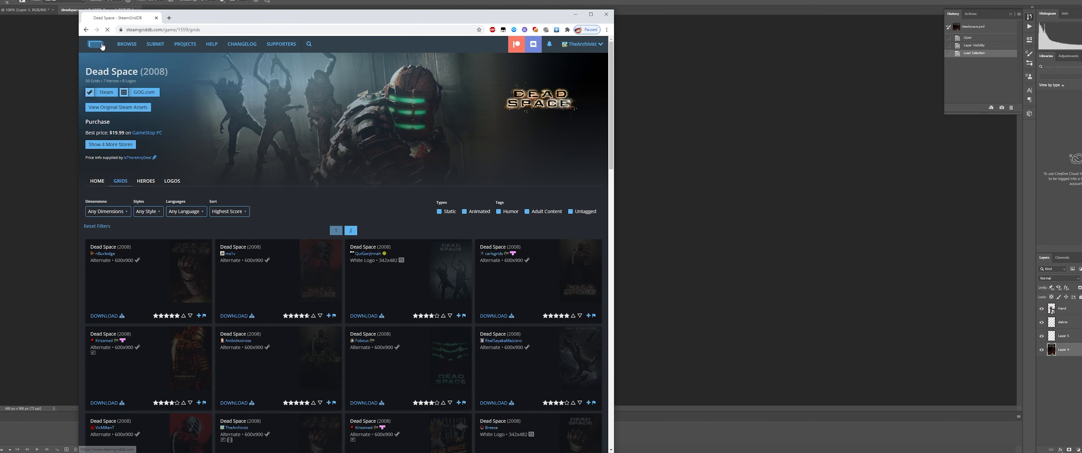
pyautogui.click(100, 45)
pyautogui.hotkey('alt', 'Left')
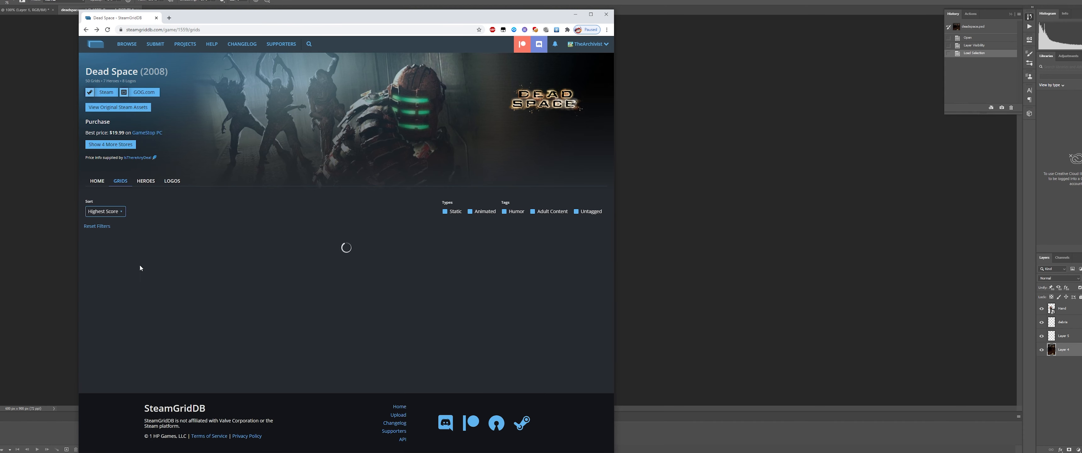
# Copy the full-size image of the first 600x900 Dead Space grid and paste it into deadspace.psd in Photoshop as a new layer.
pyautogui.click(126, 267)
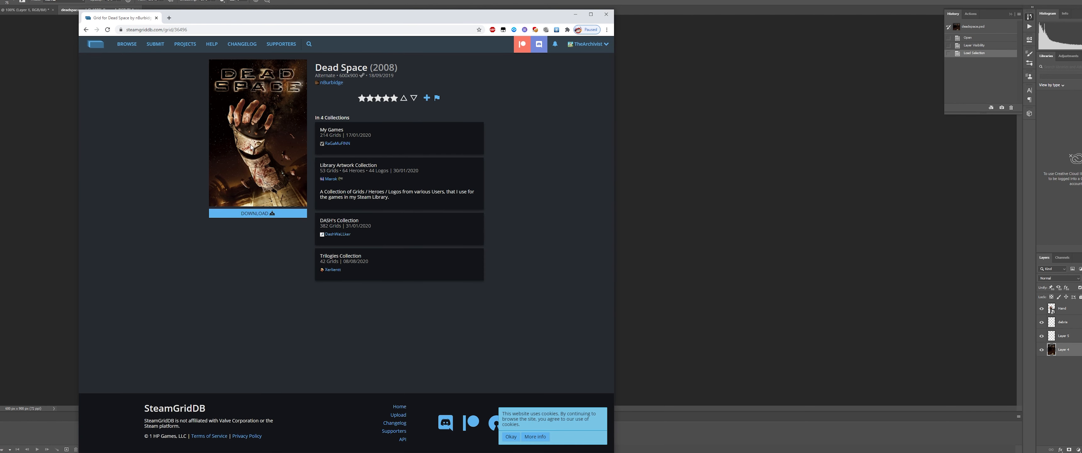
pyautogui.click(262, 214)
pyautogui.rightClick(347, 218)
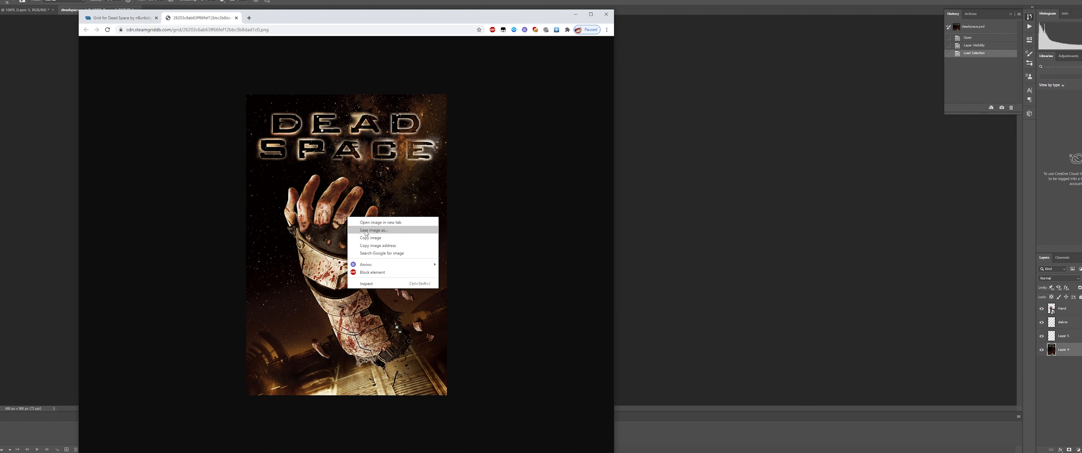
pyautogui.click(366, 237)
pyautogui.hotkey('alt', 'Tab')
pyautogui.hotkey('ctrl', 'v')
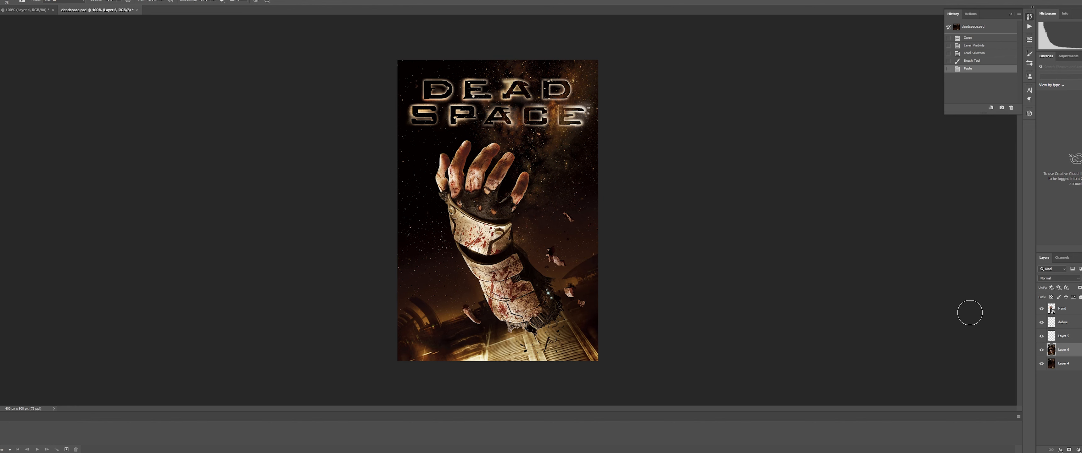
# Load the hand layer's outline as a selection and make the hand layer active.
pyautogui.keyDown('ctrl'); pyautogui.click(1051, 309); pyautogui.keyUp('ctrl')
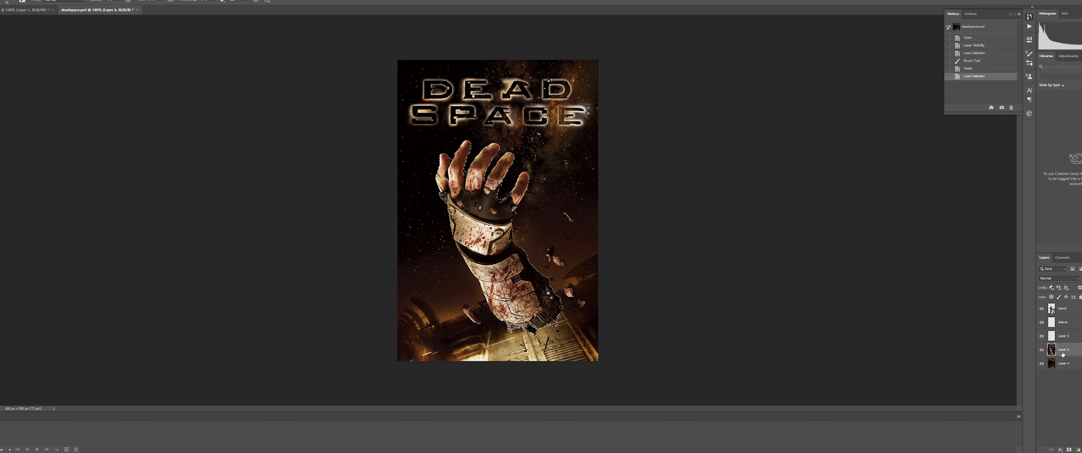
pyautogui.press('m')
pyautogui.rightClick(496, 212)
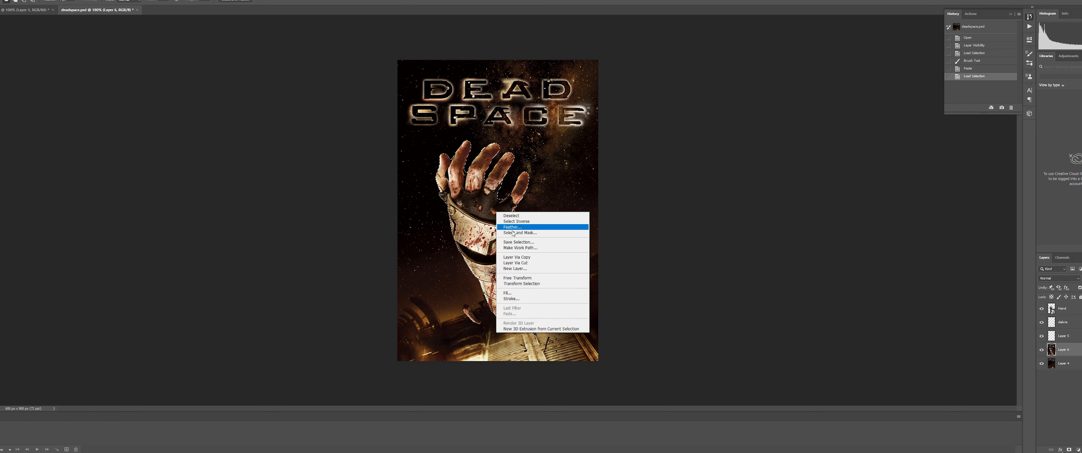
pyautogui.click(1057, 312)
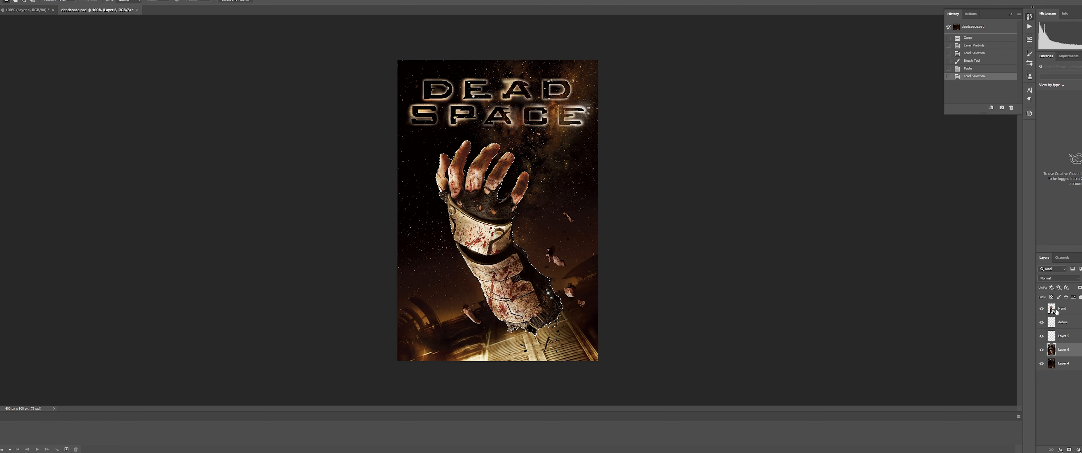
pyautogui.click(1071, 311)
# Hide all layers except the hand to view its cutout, and show every layer again.
pyautogui.moveTo(1039, 358); pyautogui.dragTo(1042, 324)
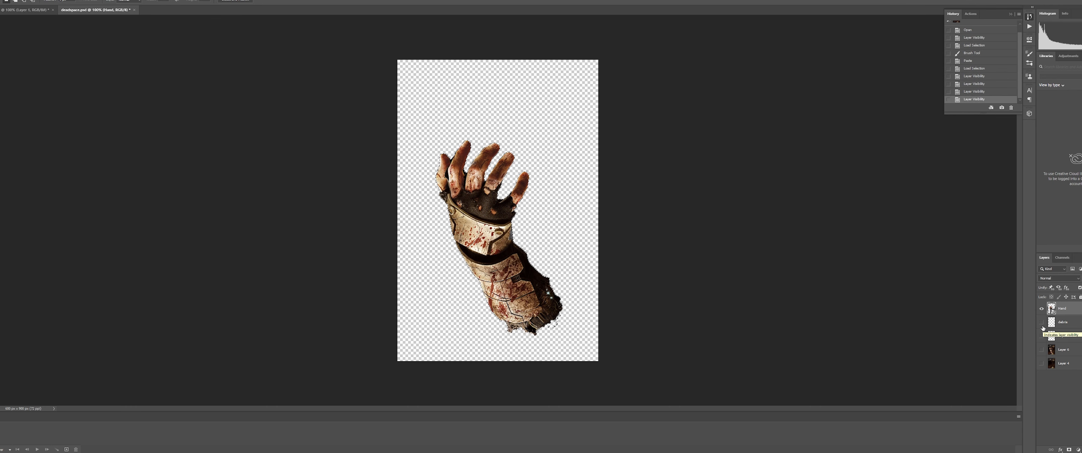
pyautogui.click(1041, 349)
pyautogui.moveTo(1041, 337); pyautogui.dragTo(1041, 324)
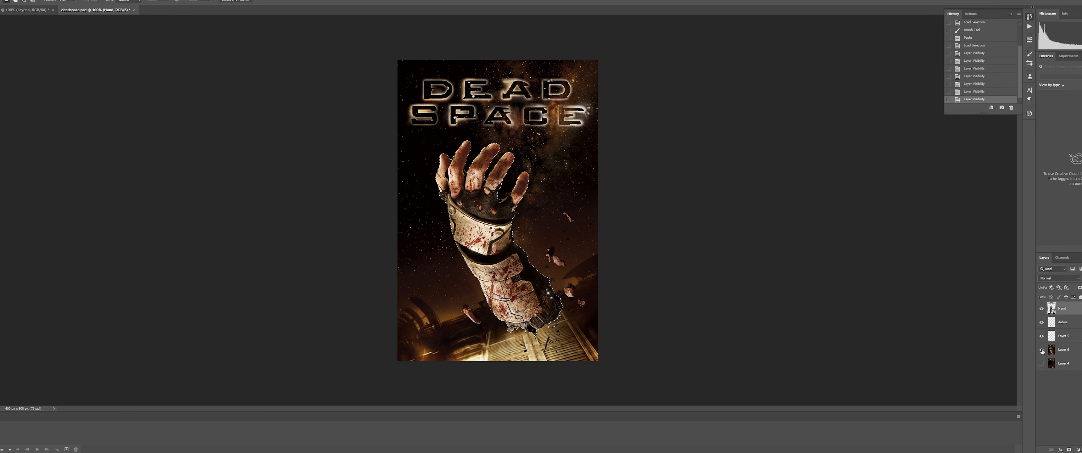
pyautogui.click(1041, 365)
# Clear the hand selection, try a rectangular marquee around the whole arm, and deselect it.
pyautogui.hotkey('ctrl', 'd')
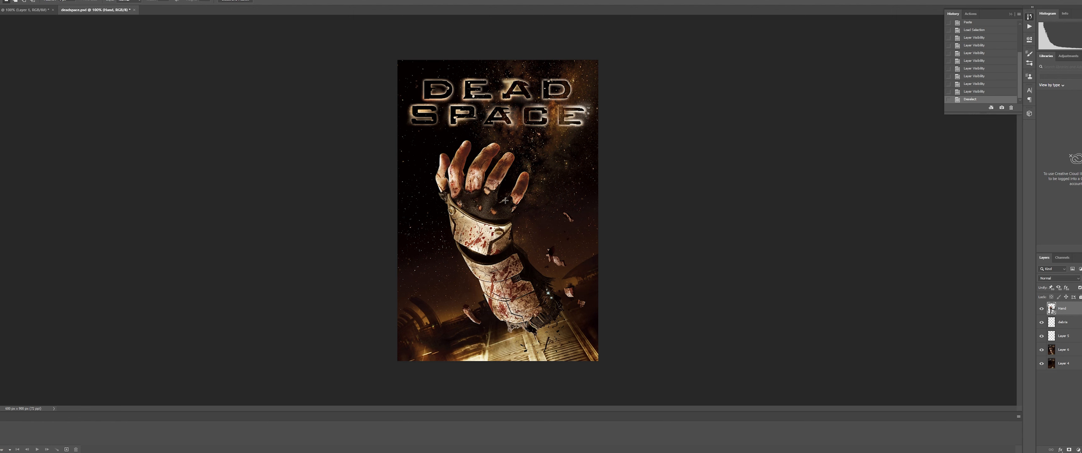
pyautogui.moveTo(419, 142); pyautogui.dragTo(592, 346)
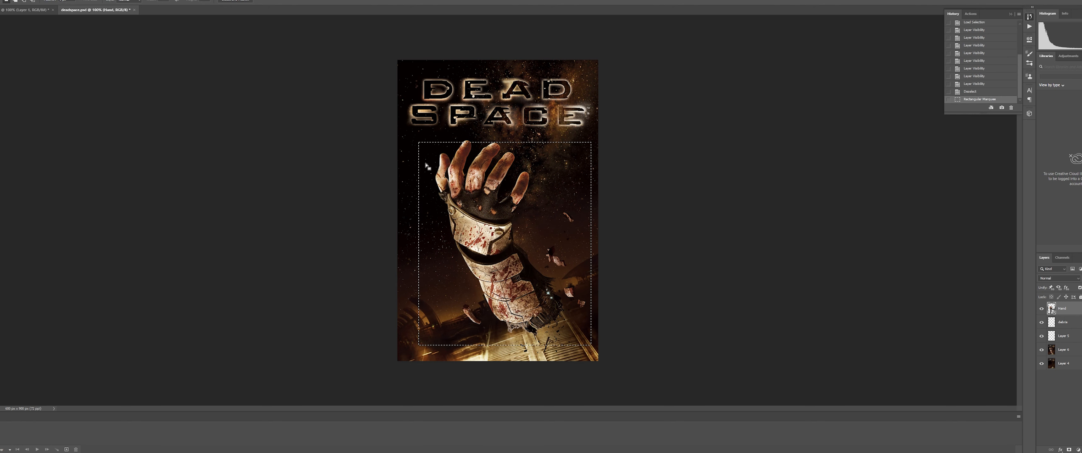
pyautogui.click(416, 180)
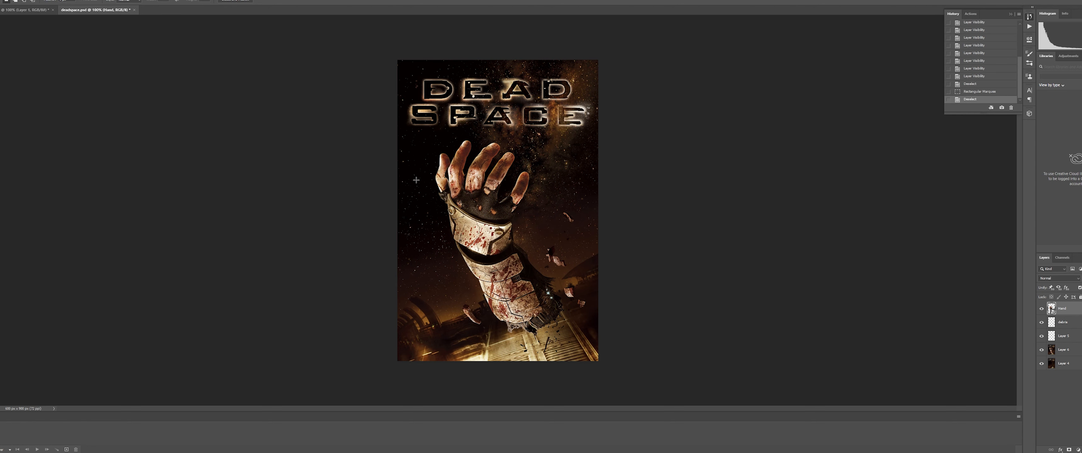
# Hide the hand, debris and other upper layers so only the bottom background layer shows.
pyautogui.click(1041, 349)
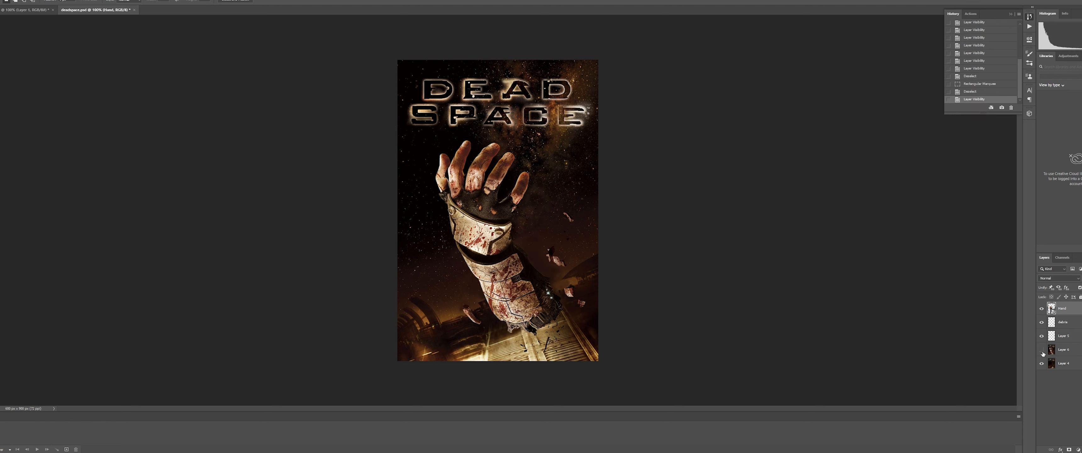
pyautogui.click(1042, 336)
pyautogui.click(1041, 322)
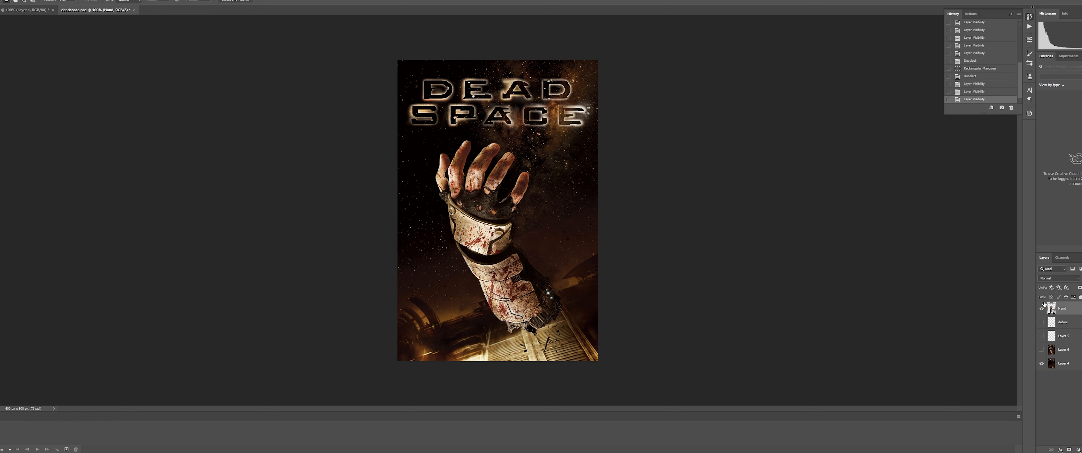
pyautogui.click(1041, 308)
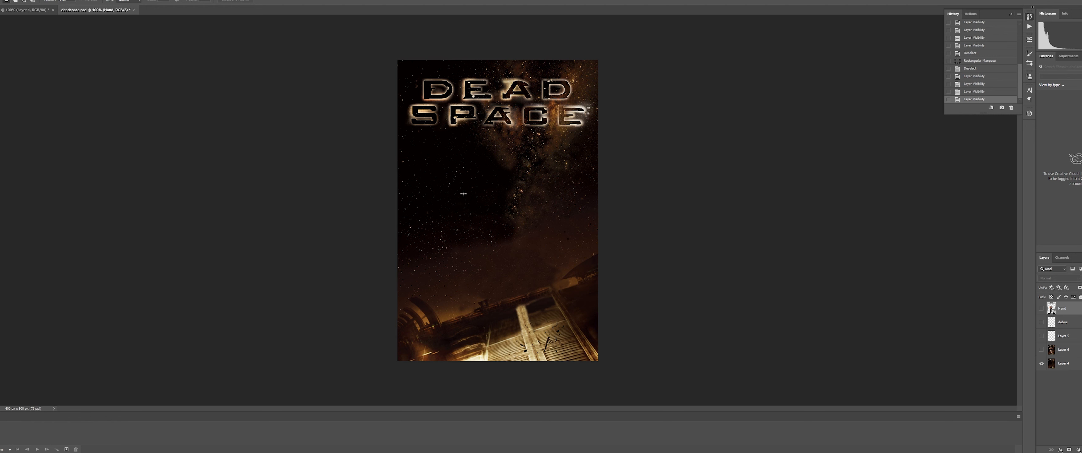
# Try the Clone Stamp on the background layer, covering the starry sky below the title with sampled sky texture.
pyautogui.press('s')
pyautogui.click(1059, 368)
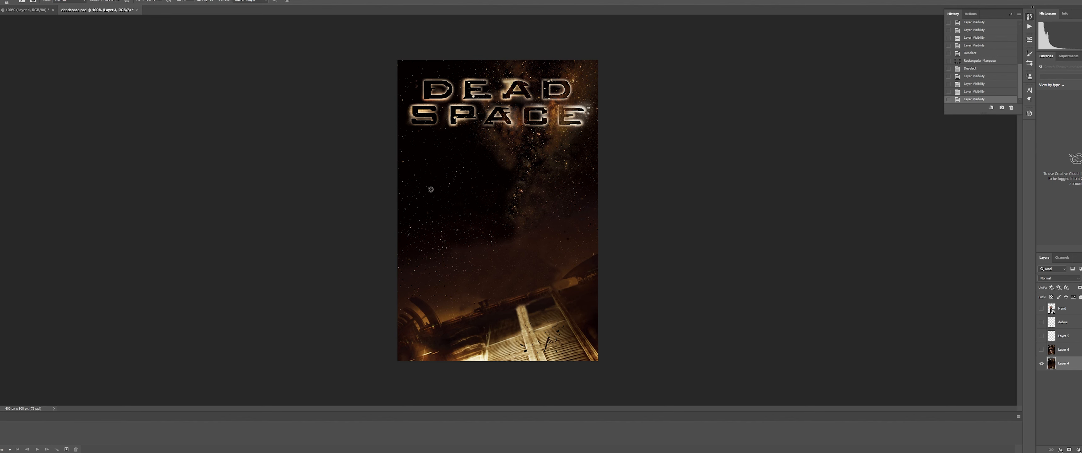
pyautogui.keyDown('alt'); pyautogui.click(458, 201); pyautogui.keyUp('alt')
pyautogui.moveTo(513, 198)
pyautogui.mouseDown()
pyautogui.moveTo(578, 193)
pyautogui.moveTo(533, 168)
pyautogui.moveTo(562, 152)
pyautogui.moveTo(510, 150)
pyautogui.moveTo(592, 158)
pyautogui.moveTo(544, 172)
pyautogui.moveTo(531, 153)
pyautogui.moveTo(541, 199)
pyautogui.moveTo(509, 201)
pyautogui.mouseUp()
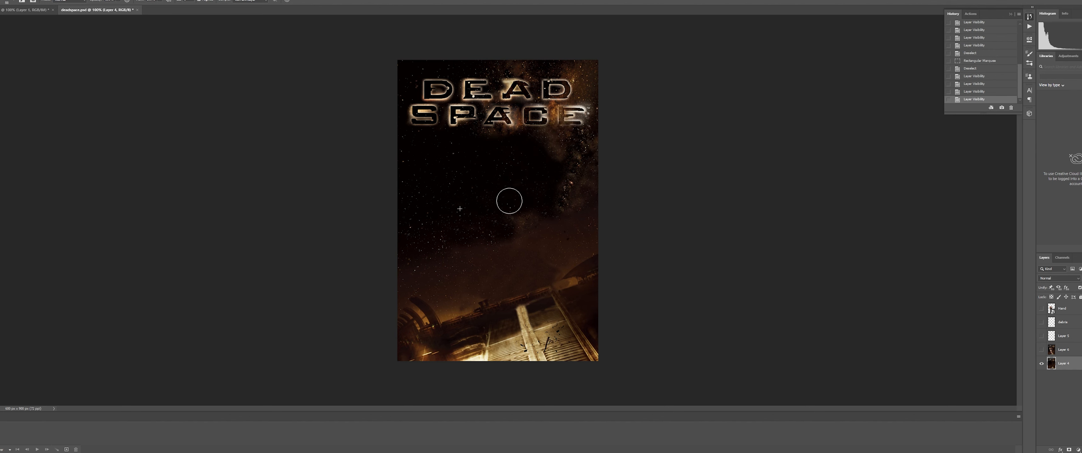
pyautogui.keyDown('alt'); pyautogui.click(525, 256); pyautogui.keyUp('alt')
pyautogui.moveTo(568, 253)
pyautogui.mouseDown()
pyautogui.moveTo(549, 213)
pyautogui.moveTo(519, 229)
pyautogui.mouseUp()
pyautogui.keyDown('alt'); pyautogui.click(456, 254); pyautogui.keyUp('alt')
pyautogui.click(472, 188)
pyautogui.click(467, 169)
pyautogui.click(486, 154)
pyautogui.click(513, 158)
pyautogui.click(532, 166)
pyautogui.moveTo(530, 178); pyautogui.dragTo(510, 194)
pyautogui.click(475, 195)
pyautogui.click(432, 172)
pyautogui.click(425, 148)
pyautogui.click(443, 144)
# Clone parts of the SPACE title lettering into the sky just below the title on the background layer.
pyautogui.keyDown('alt'); pyautogui.click(493, 119); pyautogui.keyUp('alt')
pyautogui.click(504, 141)
pyautogui.click(472, 154)
pyautogui.click(436, 151)
pyautogui.click(485, 146)
pyautogui.click(538, 148)
pyautogui.click(466, 137)
pyautogui.click(437, 138)
pyautogui.click(442, 141)
pyautogui.click(505, 163)
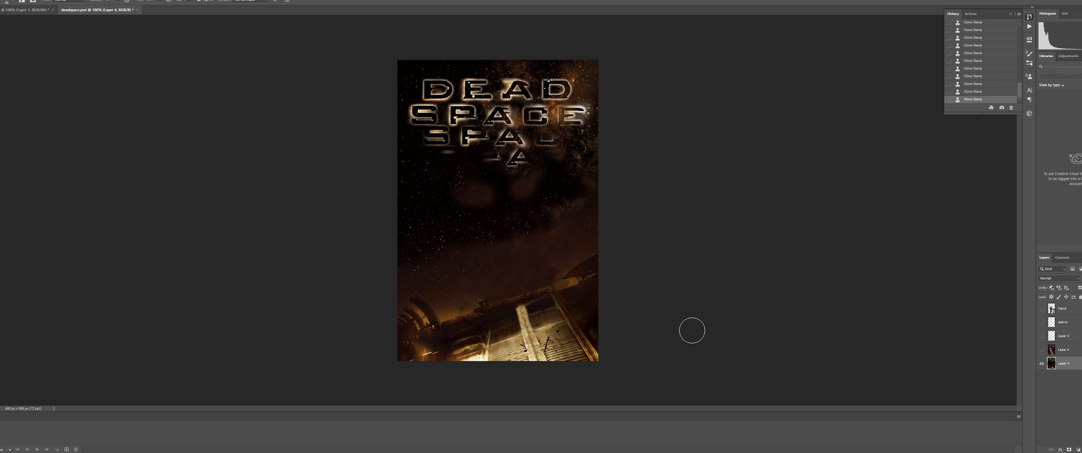
# Revert the document to the history state before the clone stamp strokes.
pyautogui.scroll(5, 989, 40)
pyautogui.scroll(2, 992, 53)
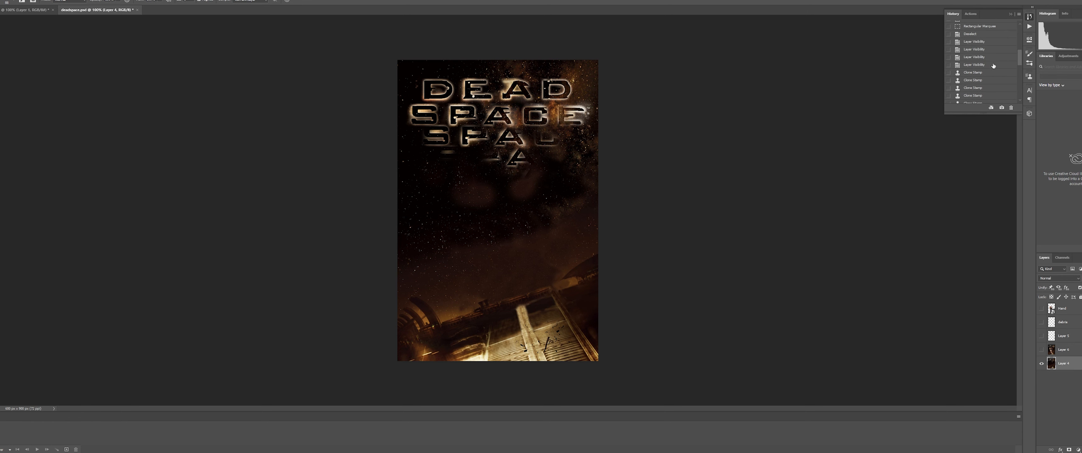
pyautogui.click(983, 65)
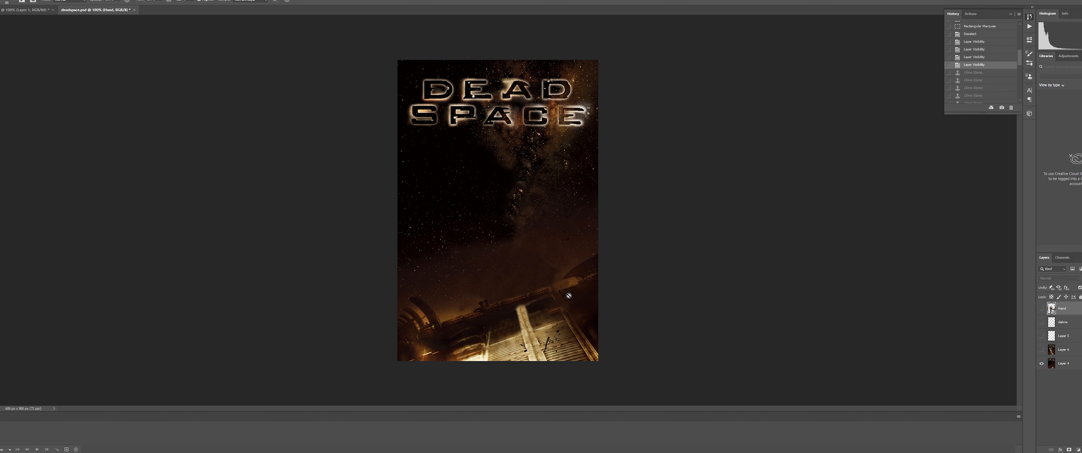
# Toggle the hand layer's visibility at close range to compare the severed arm end with the painted background beneath it.
pyautogui.press('z')
pyautogui.click(563, 359)
pyautogui.moveTo(574, 360); pyautogui.dragTo(868, 358)
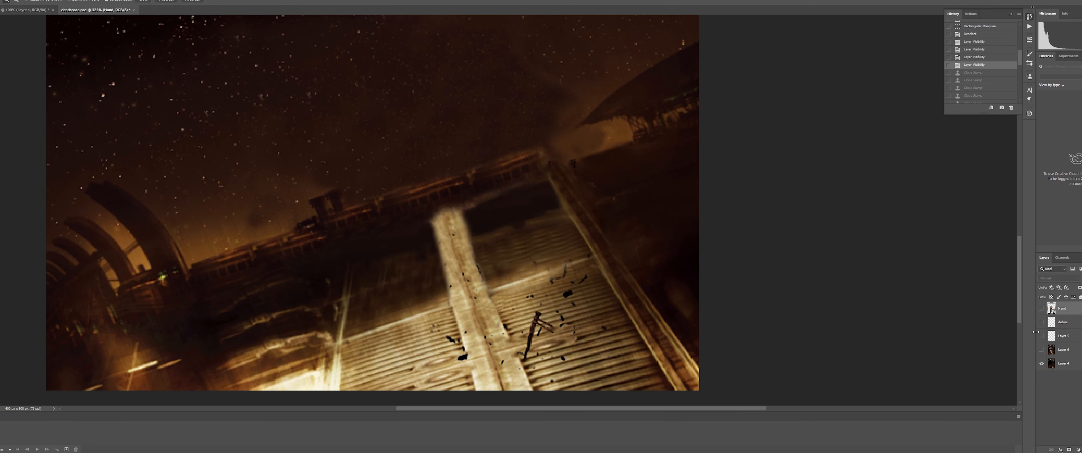
pyautogui.click(1041, 308)
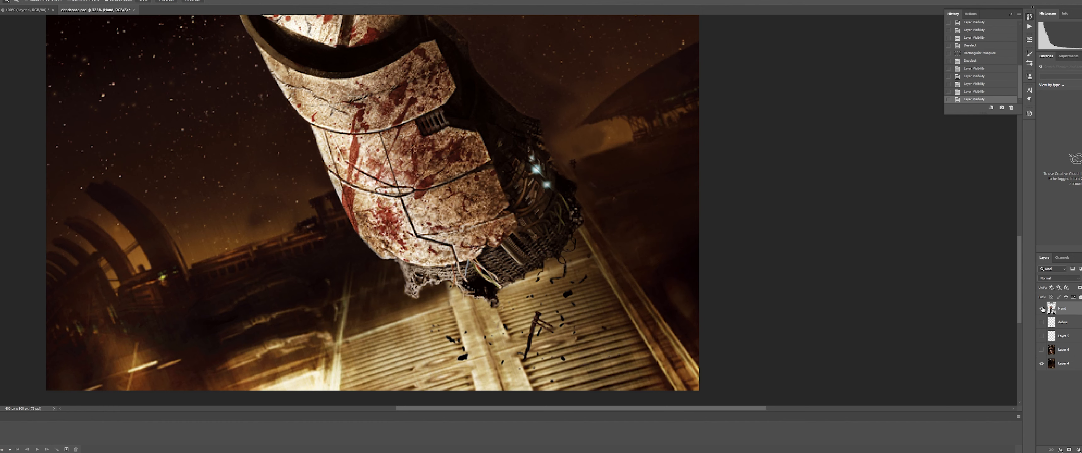
pyautogui.click(1042, 308)
pyautogui.click(1042, 309)
pyautogui.click(1042, 309)
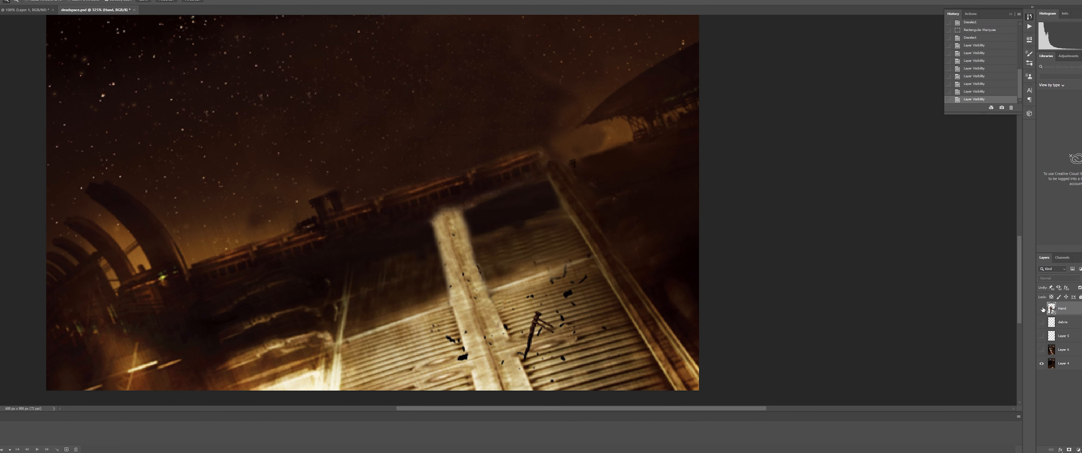
pyautogui.click(1041, 308)
pyautogui.click(1042, 309)
pyautogui.click(1042, 309)
pyautogui.click(1041, 308)
pyautogui.click(1042, 309)
pyautogui.click(1041, 309)
# Try cloning the horizon structures further along the skyline on the background layer with the Clone Stamp.
pyautogui.press('s')
pyautogui.click(1049, 363)
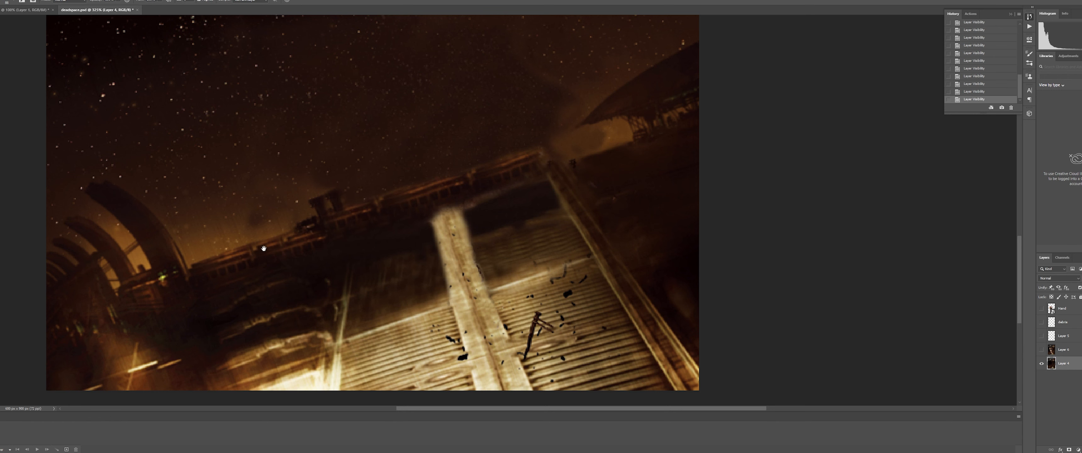
pyautogui.moveTo(271, 245); pyautogui.dragTo(244, 243)
pyautogui.keyDown('alt'); pyautogui.click(279, 245); pyautogui.keyUp('alt')
pyautogui.moveTo(336, 219); pyautogui.dragTo(466, 181)
# Step back in the history to before the skyline cloning, with the hand layer showing over the full poster.
pyautogui.scroll(3, 974, 64)
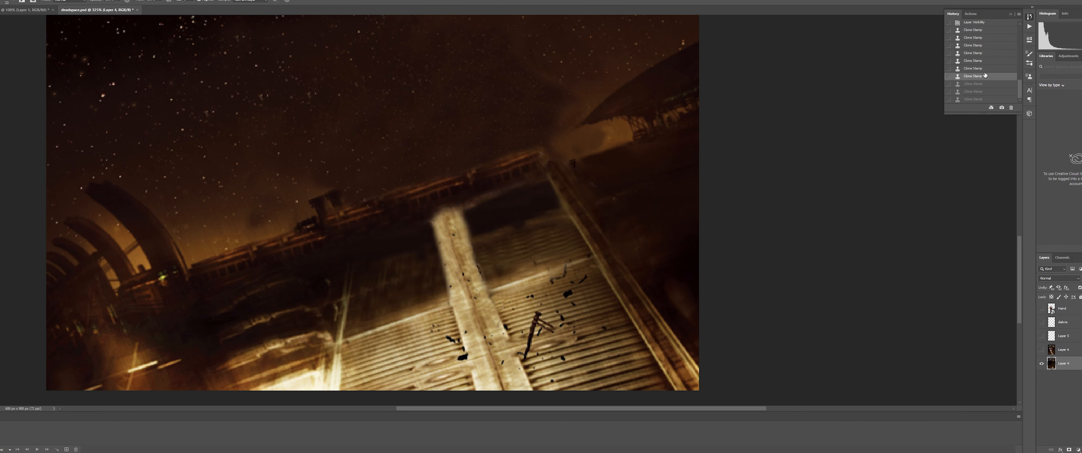
pyautogui.click(974, 76)
pyautogui.scroll(3, 617, 251)
pyautogui.press('z')
pyautogui.moveTo(610, 258); pyautogui.dragTo(777, 222)
pyautogui.moveTo(777, 260); pyautogui.dragTo(719, 261)
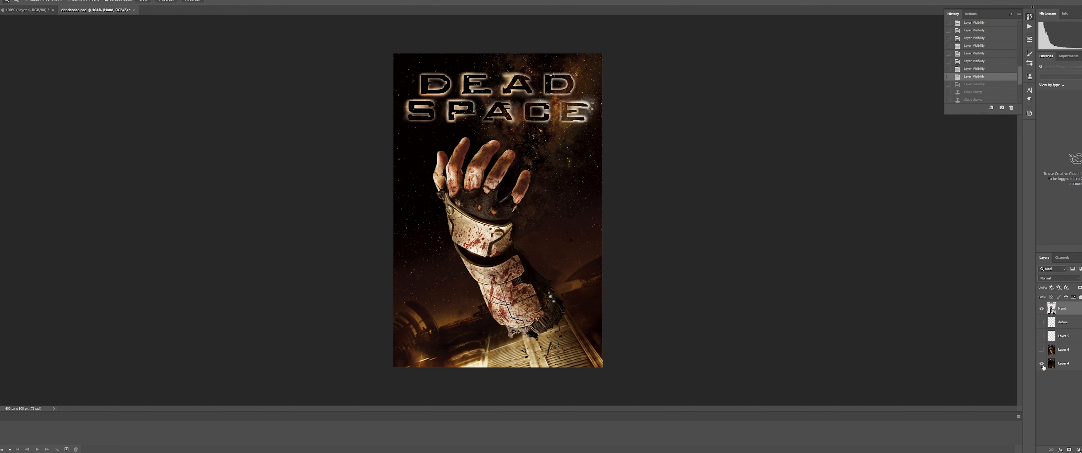
# Toggle the debris layer on and off to compare its effect around the arm, leaving it shown.
pyautogui.click(1040, 322)
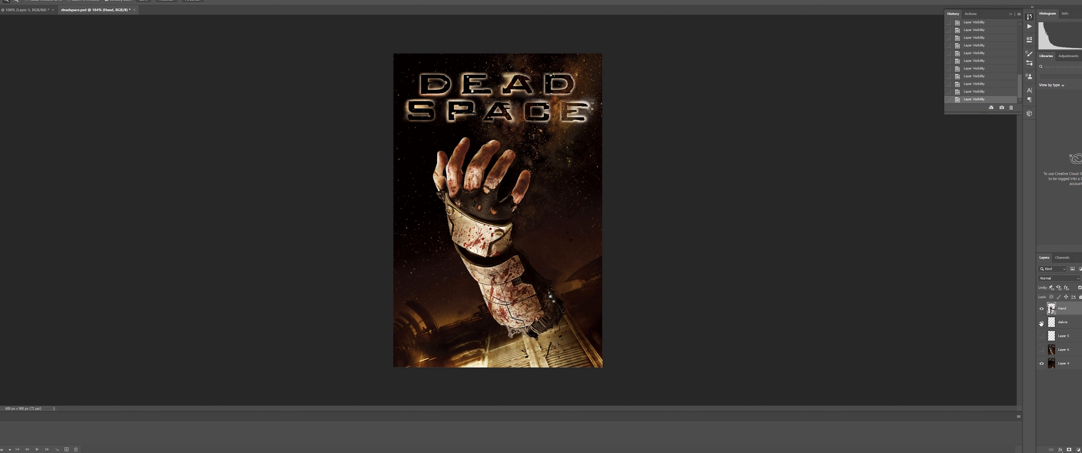
pyautogui.click(1040, 323)
pyautogui.click(1041, 322)
pyautogui.click(1040, 322)
pyautogui.click(1041, 322)
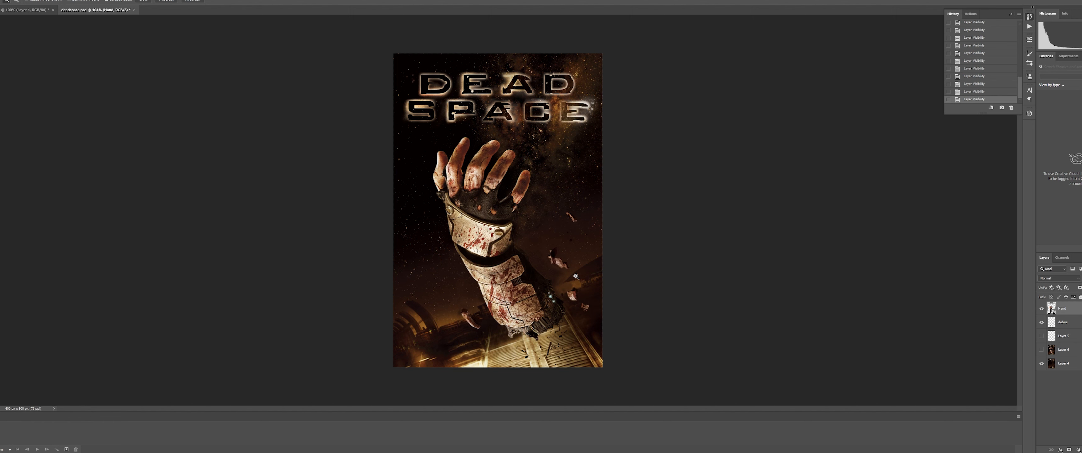
pyautogui.click(1041, 323)
pyautogui.click(1041, 322)
pyautogui.click(1040, 323)
pyautogui.click(1041, 322)
# Inspect the debris cutouts with their outline selected and the background hidden, restoring the background and deselecting at the end.
pyautogui.keyDown('ctrl'); pyautogui.click(1054, 324); pyautogui.keyUp('ctrl')
pyautogui.click(1041, 363)
pyautogui.click(1040, 363)
pyautogui.click(1041, 363)
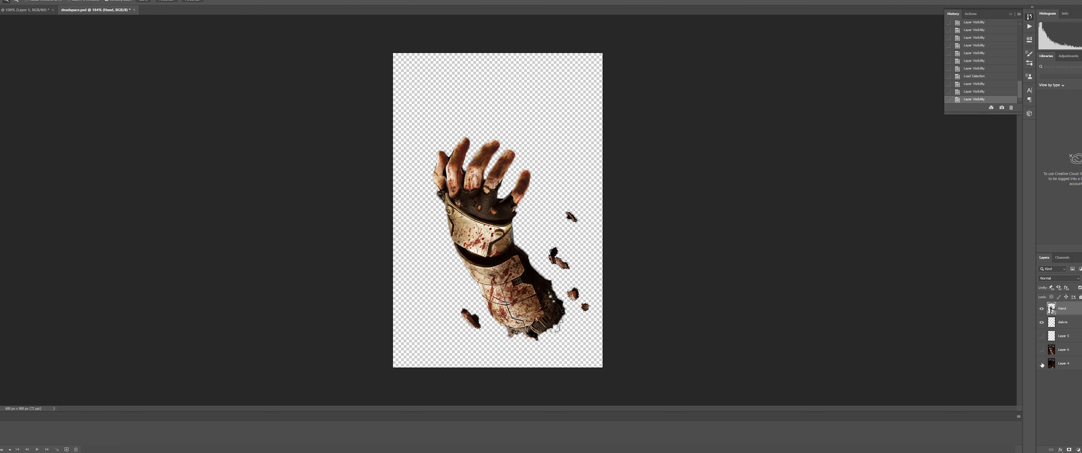
pyautogui.click(1041, 363)
pyautogui.click(1063, 320)
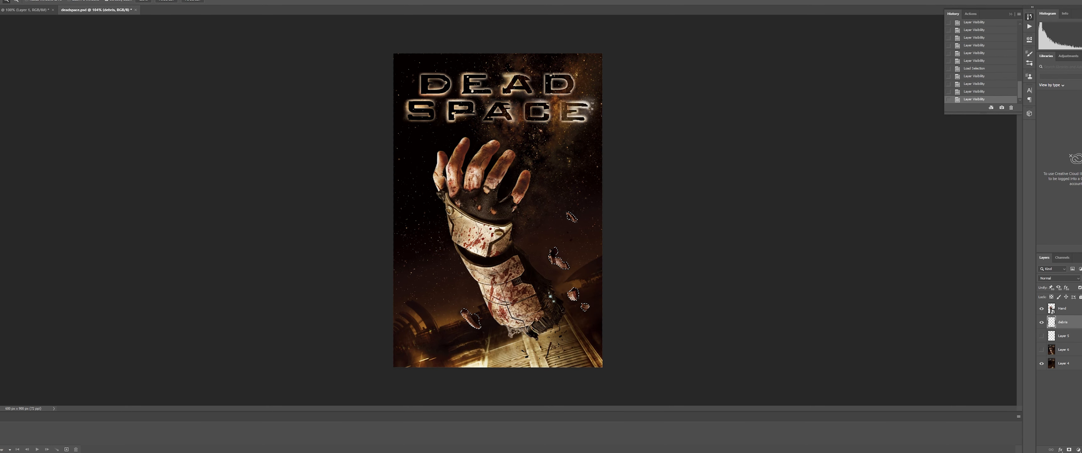
pyautogui.hotkey('ctrl', 'd')
# Launch Adobe Premiere Pro.
pyautogui.moveTo(383, 452)
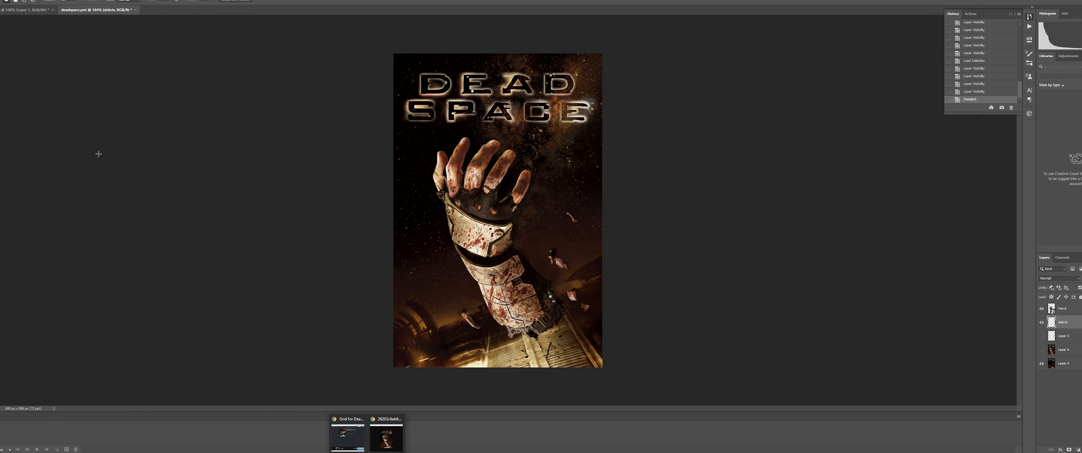
pyautogui.press('super')
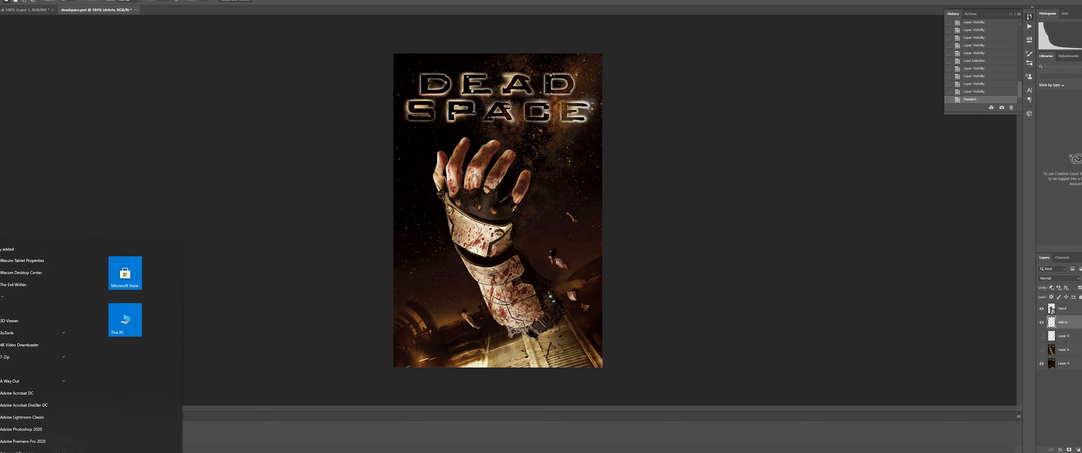
pyautogui.write('prem')
pyautogui.press('Return')
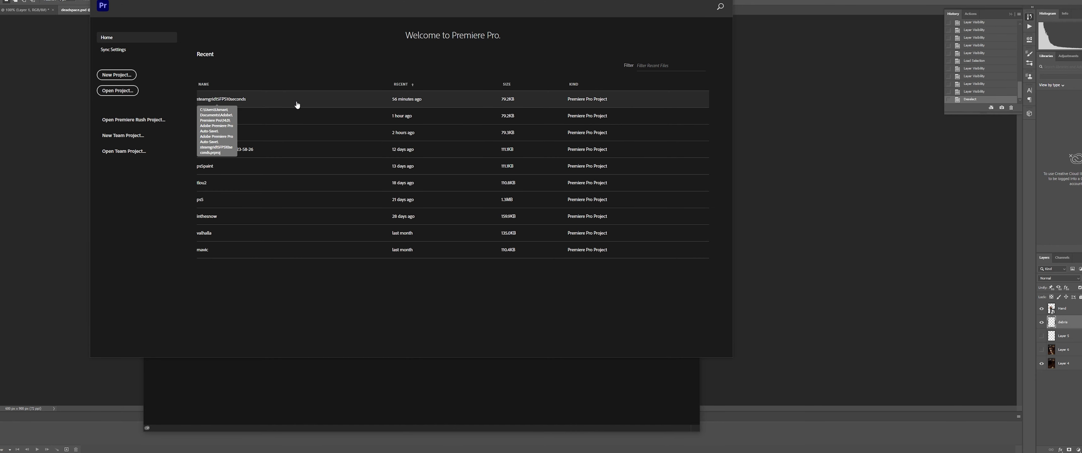
# Open the recent project steamgrid15FPS10seconds, maximize the window, and fit the poster to the program preview.
pyautogui.click(243, 102)
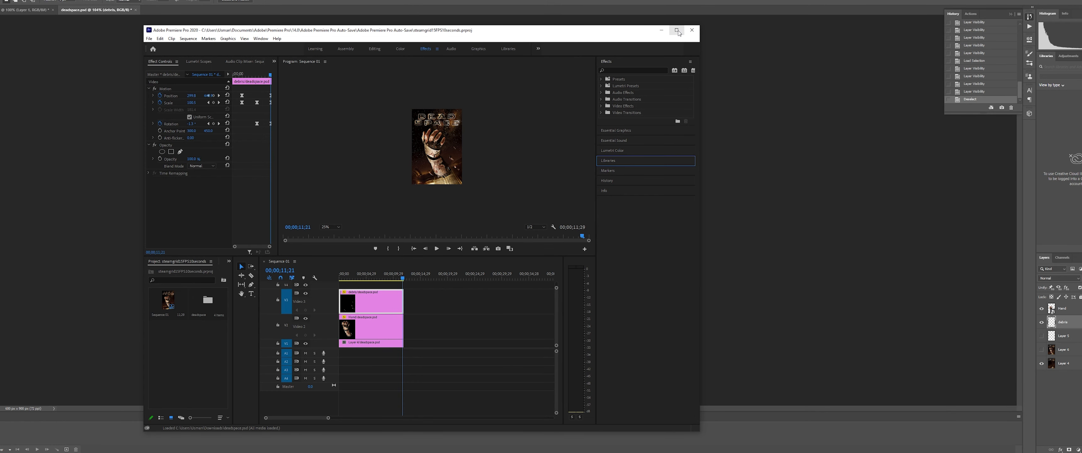
pyautogui.click(676, 30)
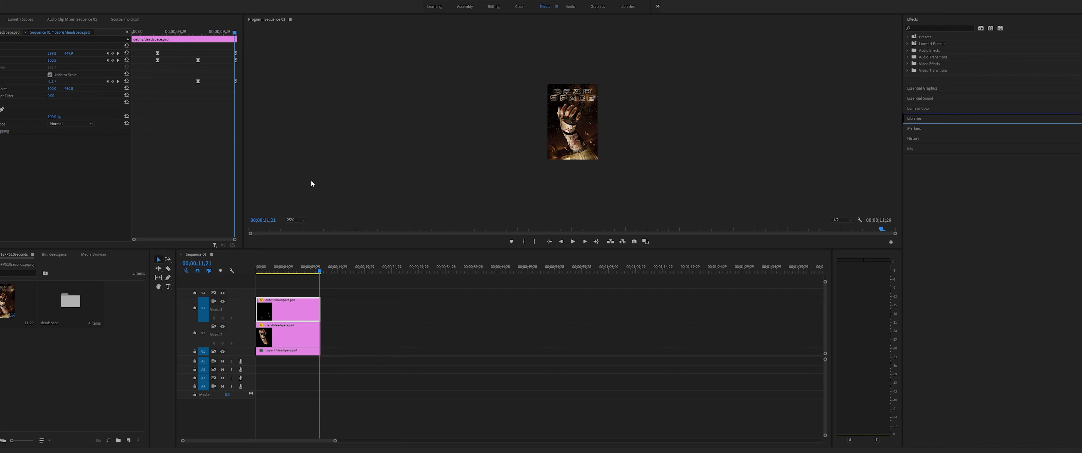
pyautogui.click(294, 220)
pyautogui.click(295, 229)
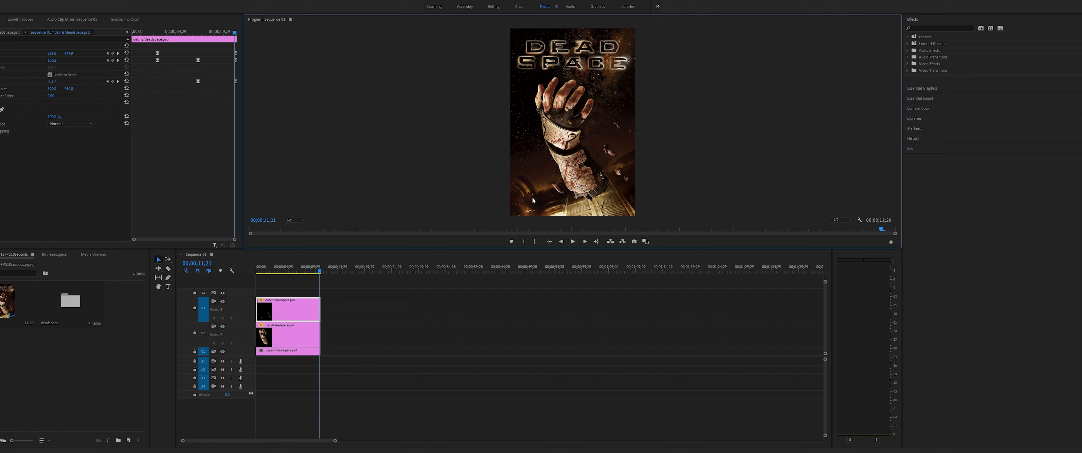
# Scrub the sequence to preview the rotating hand animation with the hand clip selected, returning to the first frame.
pyautogui.moveTo(319, 272); pyautogui.dragTo(289, 271)
pyautogui.click(284, 343)
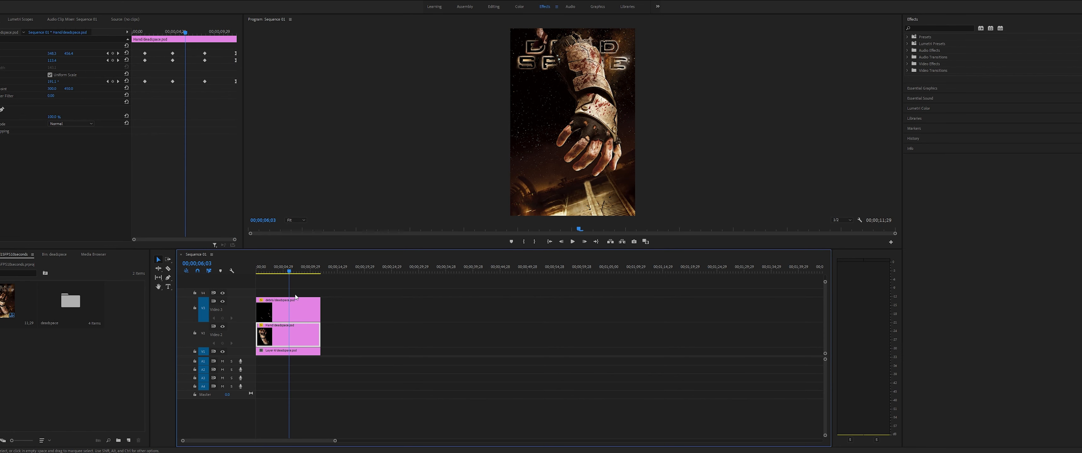
pyautogui.moveTo(289, 271); pyautogui.dragTo(247, 272)
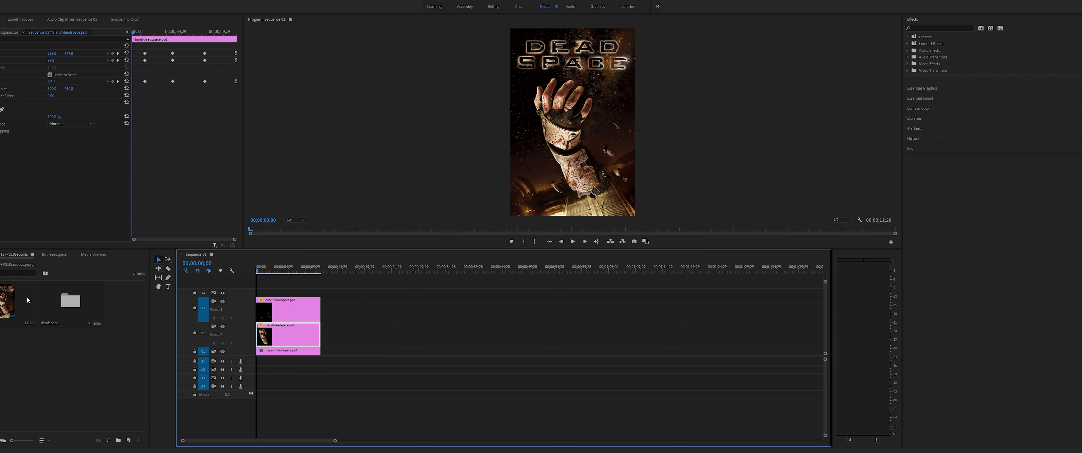
# Open the deadspace bin with the imported PSD layers, and switch to deadspace.psd in Photoshop.
pyautogui.click(78, 308)
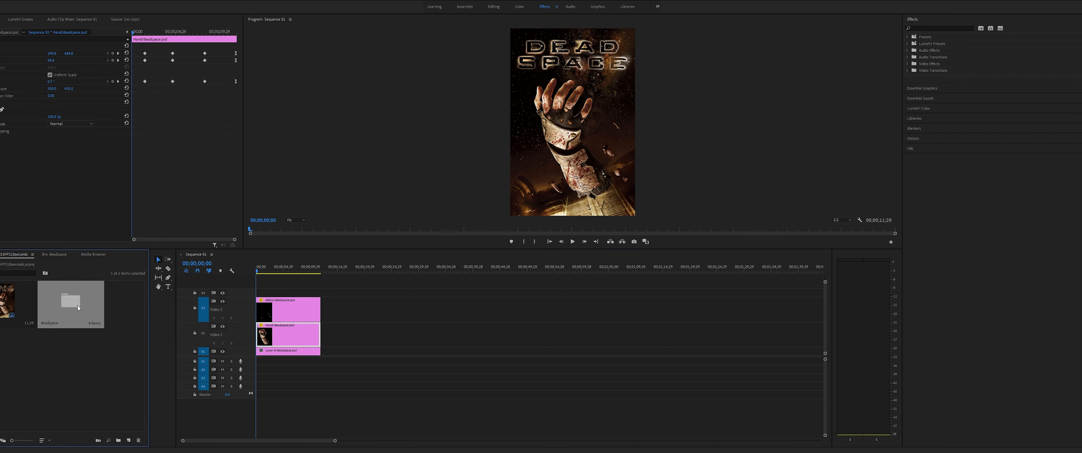
pyautogui.doubleClick(71, 310)
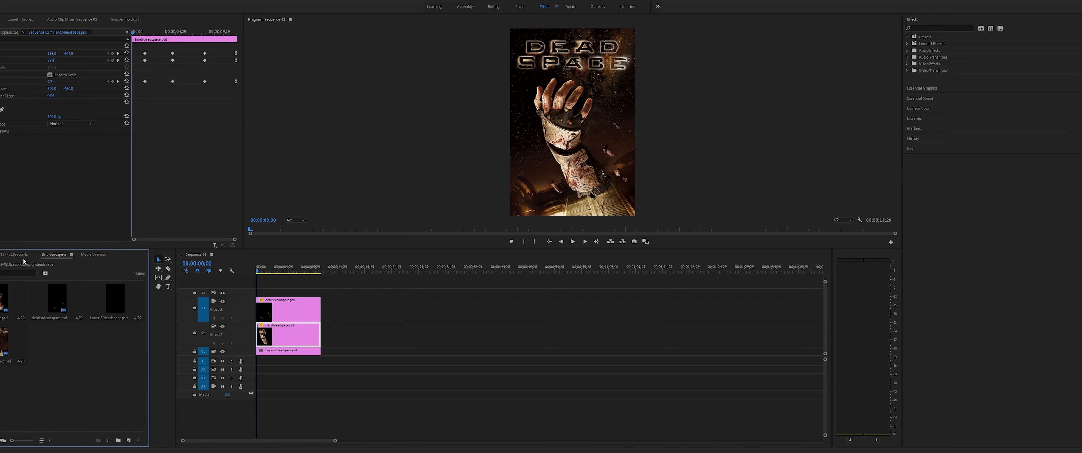
pyautogui.click(402, 452)
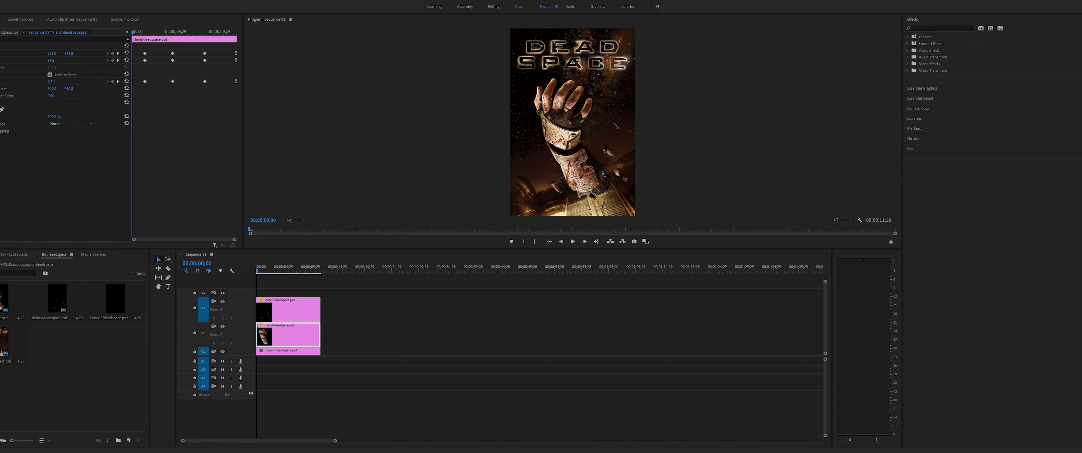
pyautogui.click(402, 452)
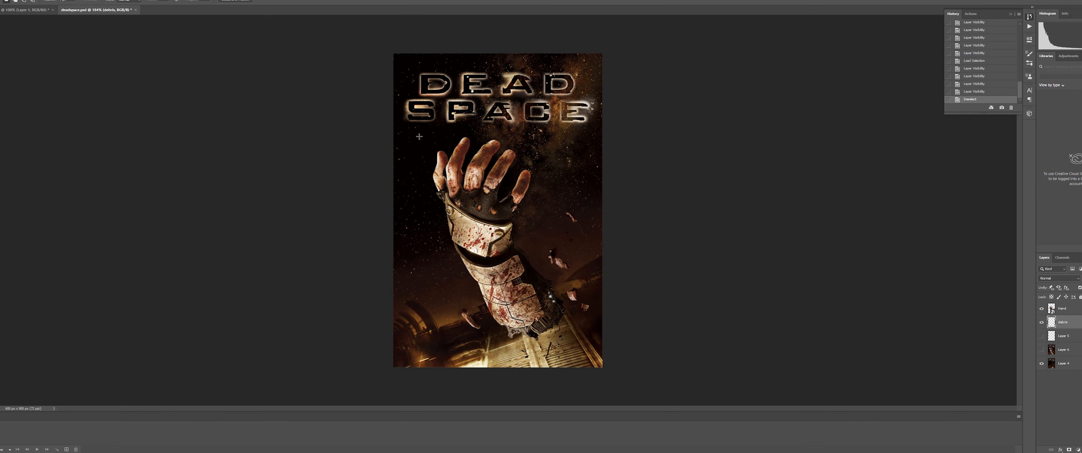
pyautogui.moveTo(401, 452)
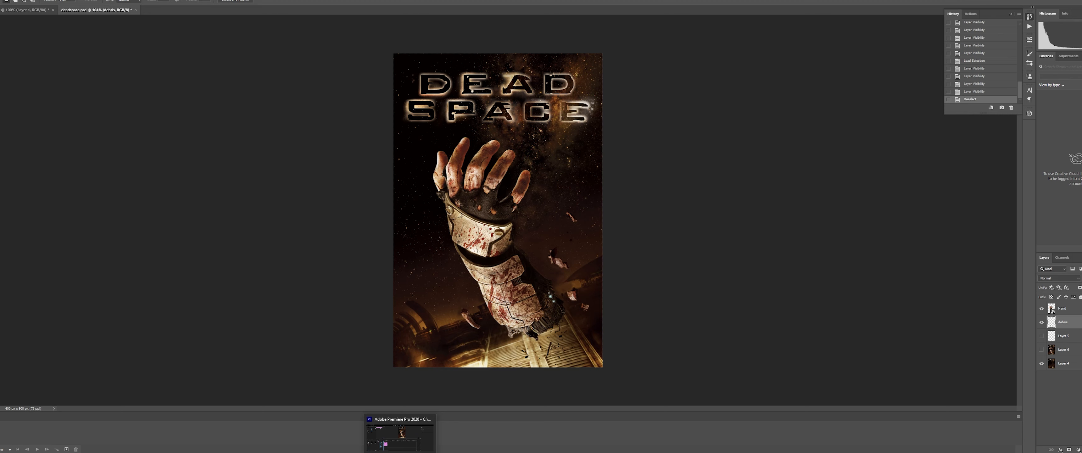
pyautogui.click(399, 437)
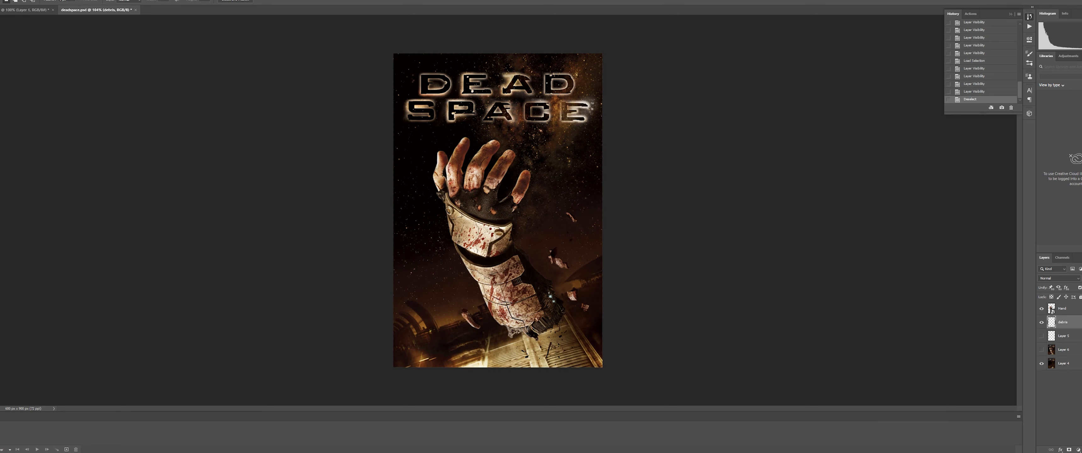
# Brush a broad red test stroke across the debris layer, save the PSD, and scrub the Premiere Pro sequence to check the linked layer.
pyautogui.press('b')
pyautogui.moveTo(407, 155); pyautogui.dragTo(596, 174)
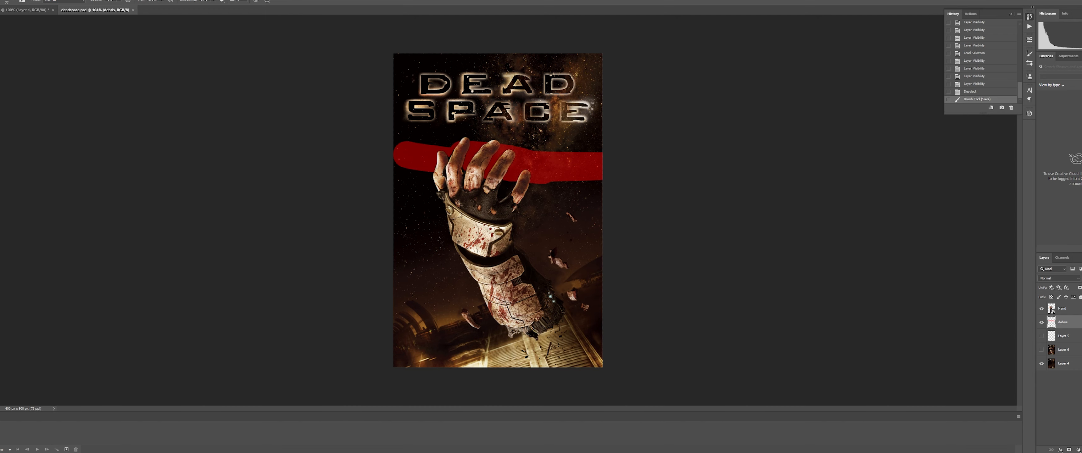
pyautogui.click(331, 452)
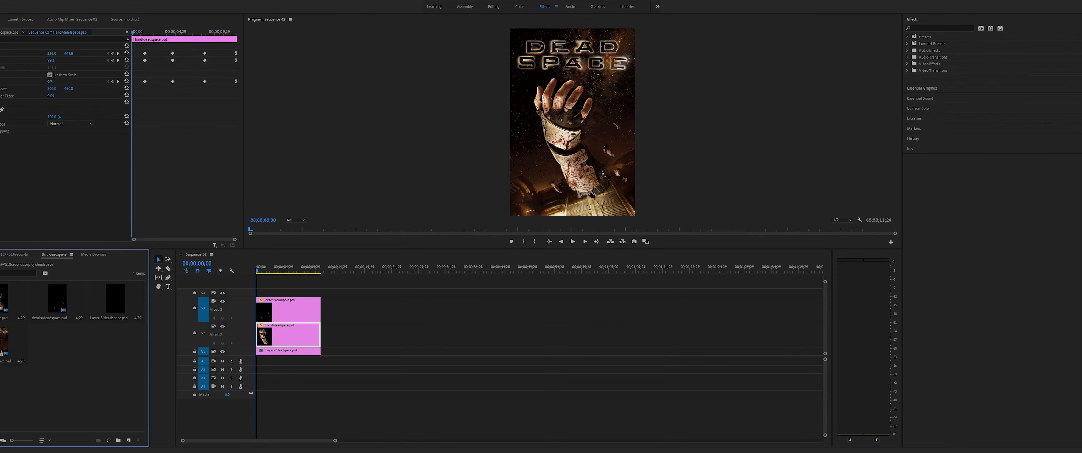
pyautogui.click(279, 268)
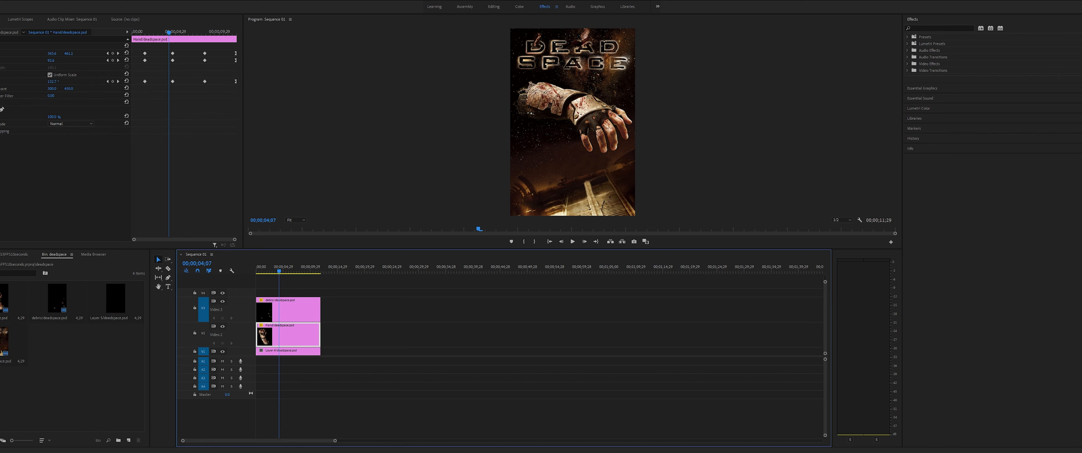
pyautogui.click(331, 452)
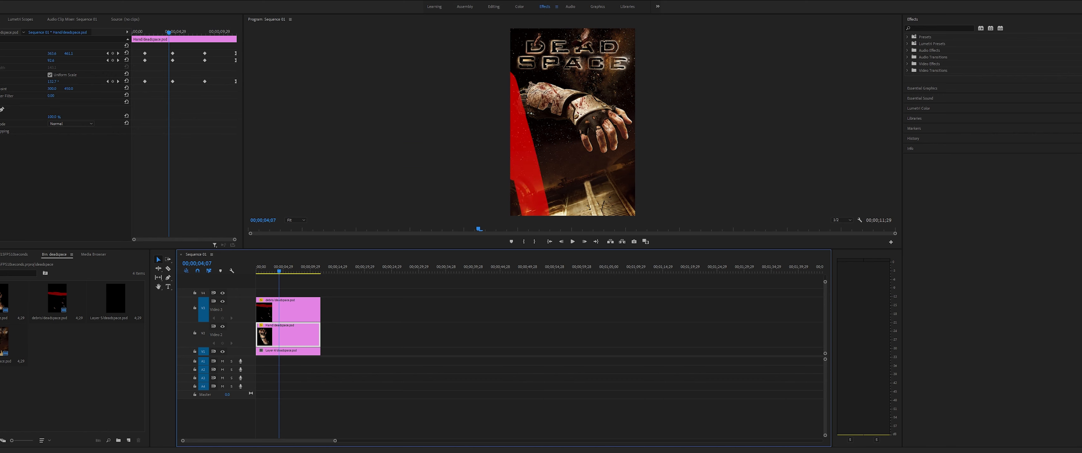
pyautogui.moveTo(278, 269)
pyautogui.mouseDown()
pyautogui.moveTo(257, 269)
pyautogui.moveTo(266, 268)
pyautogui.mouseUp()
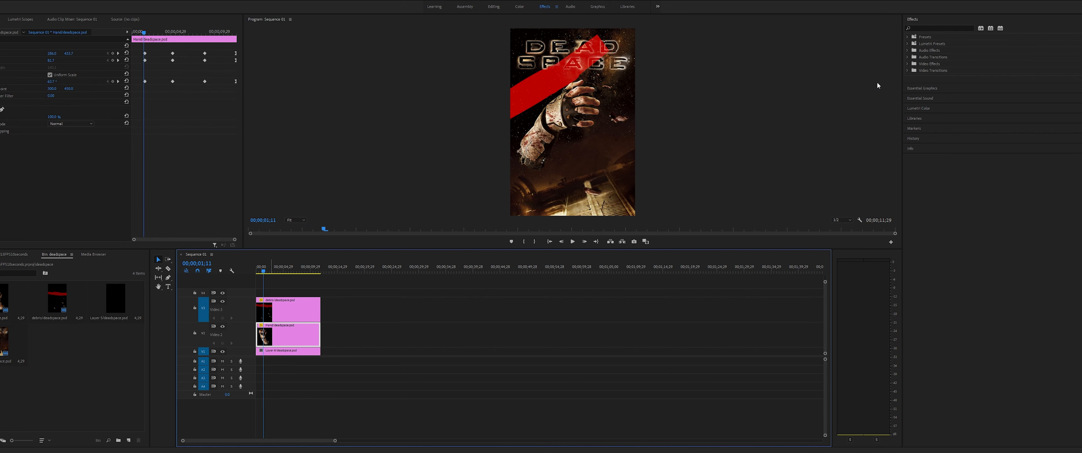
# Revert the red brush stroke in Photoshop, save deadspace.psd, and return to Premiere Pro.
pyautogui.click(1081, 1)
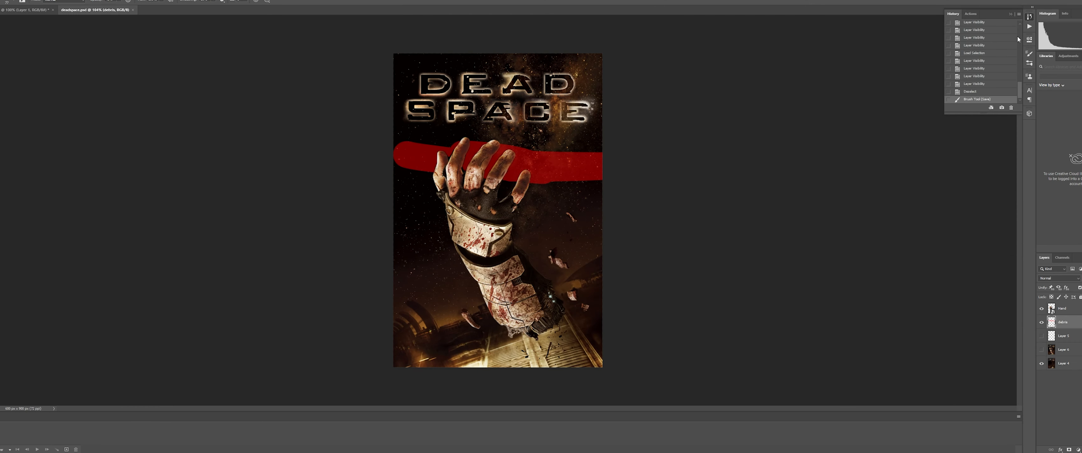
pyautogui.click(967, 92)
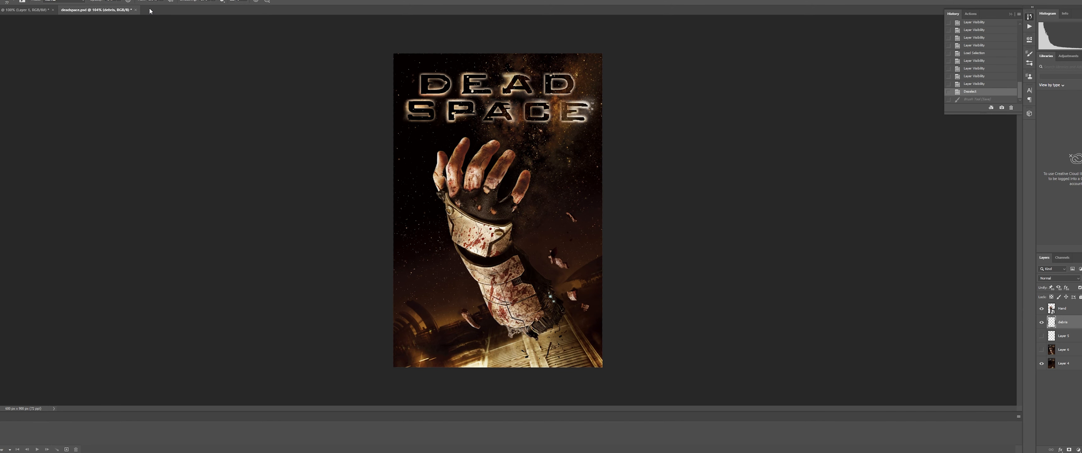
pyautogui.hotkey('ctrl', 's')
pyautogui.hotkey('alt', 'Tab')
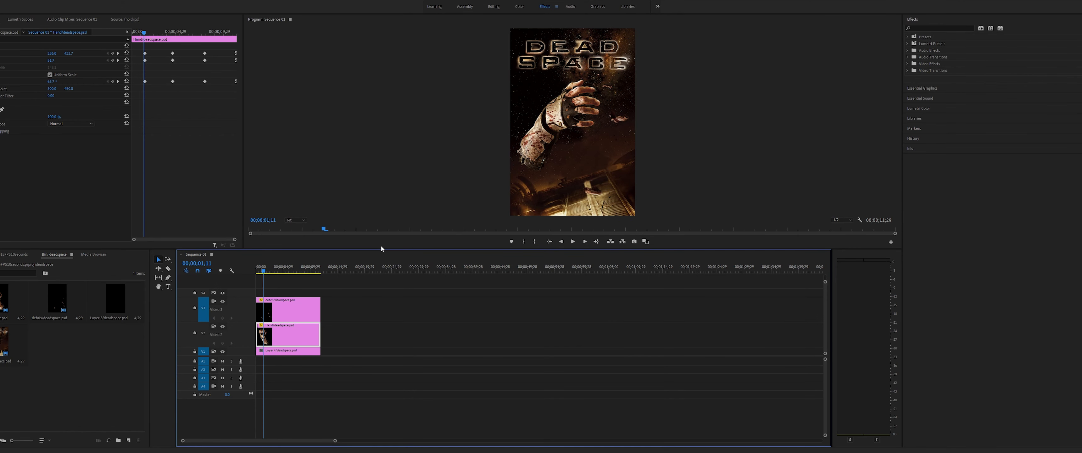
# From the first frame, inspect the hand and debris sources in the bin and the background and debris clips in the sequence.
pyautogui.click(257, 273)
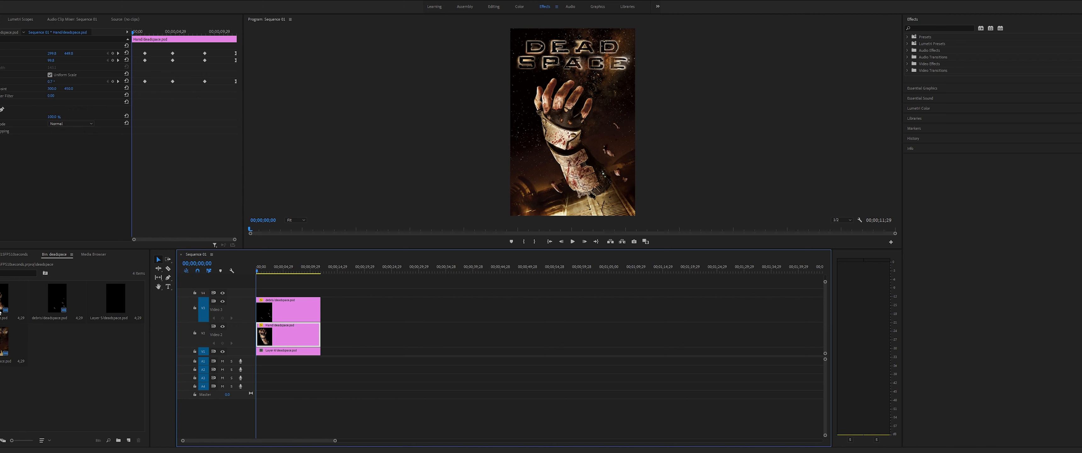
pyautogui.click(1, 299)
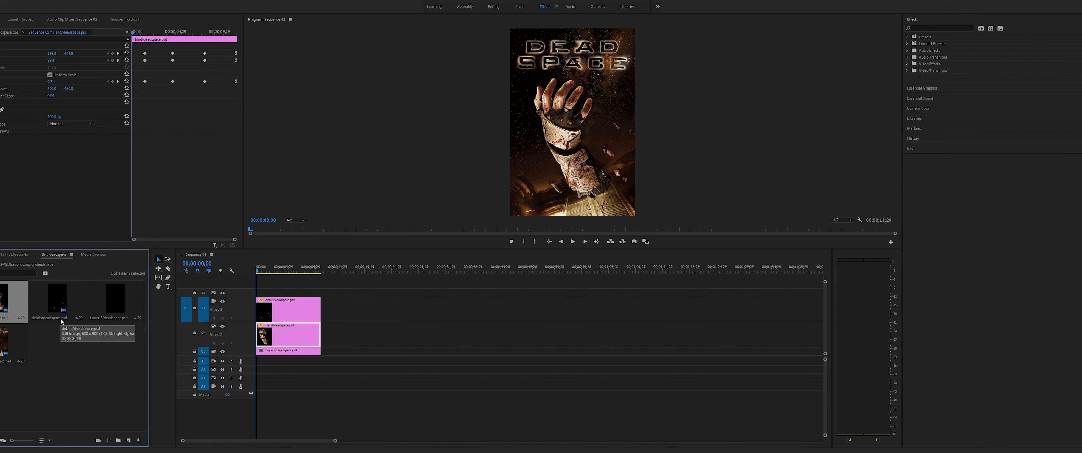
pyautogui.click(66, 300)
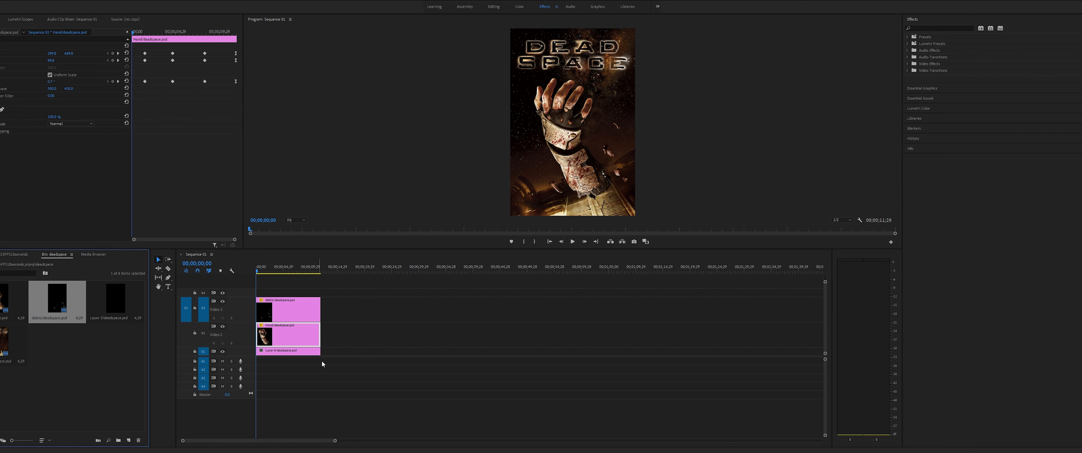
pyautogui.click(301, 352)
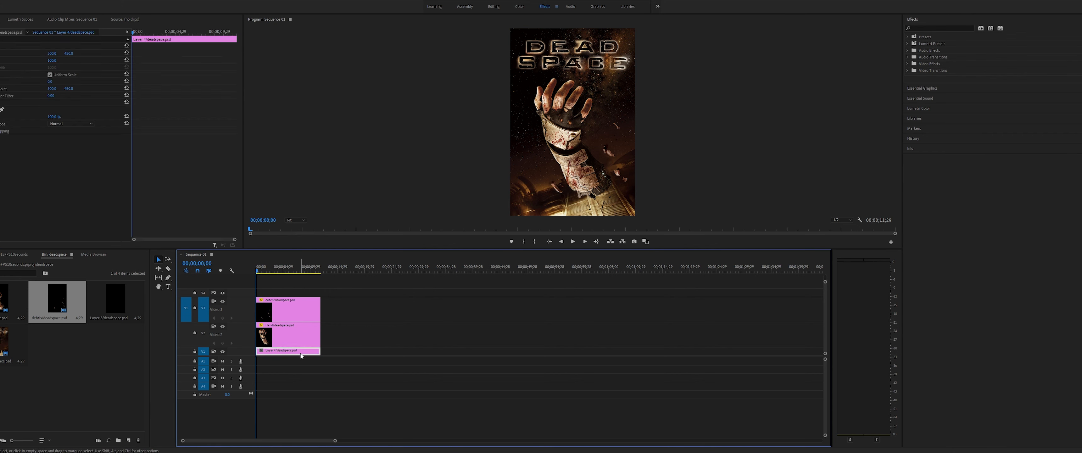
pyautogui.click(294, 313)
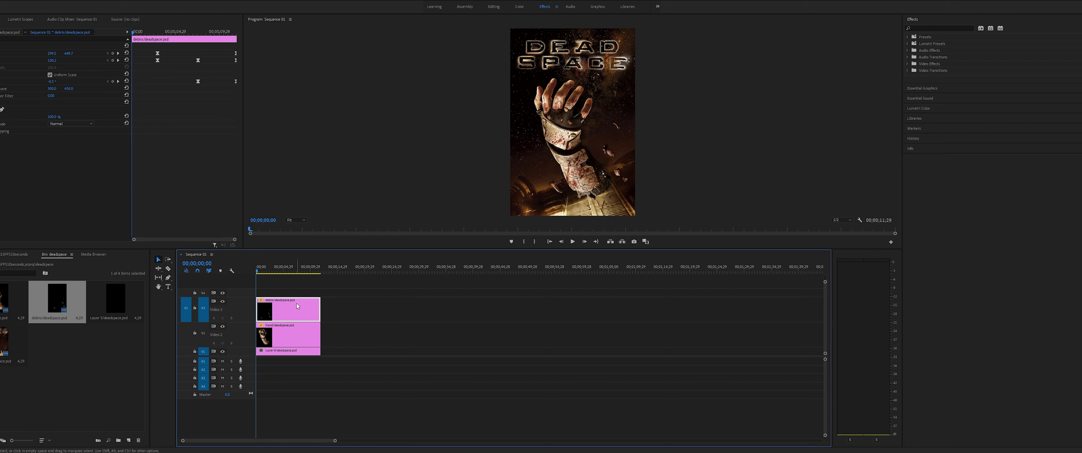
pyautogui.click(662, 120)
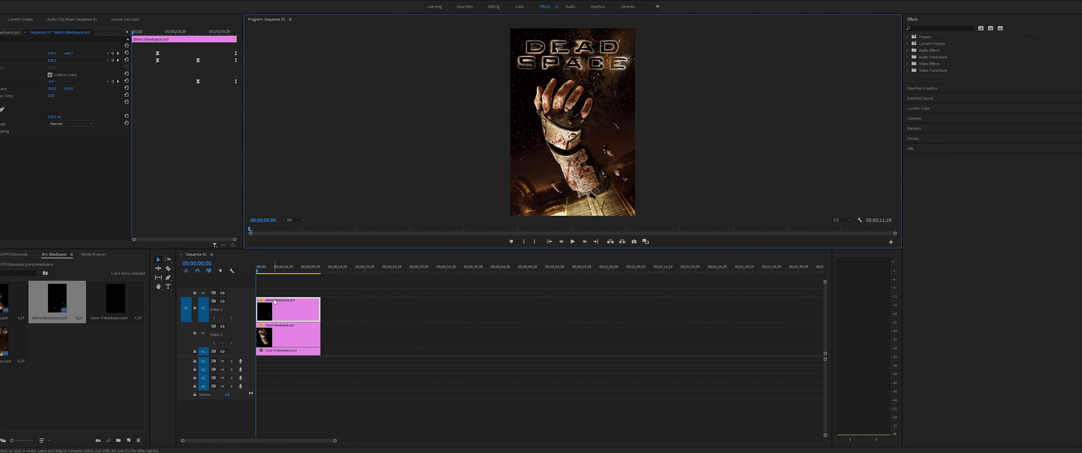
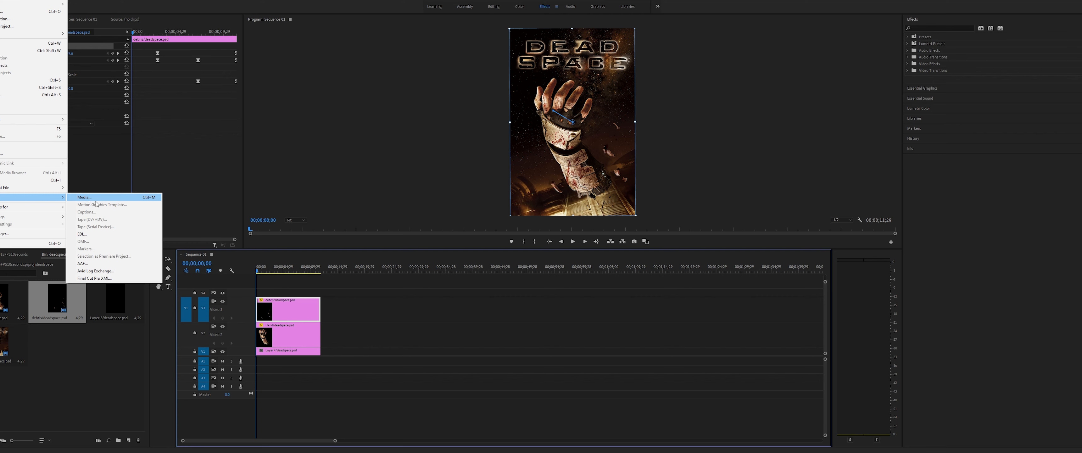
# Move to the end of the sequence and inspect its last frames in the media export preview, closing the export settings without exporting.
pyautogui.click(321, 279)
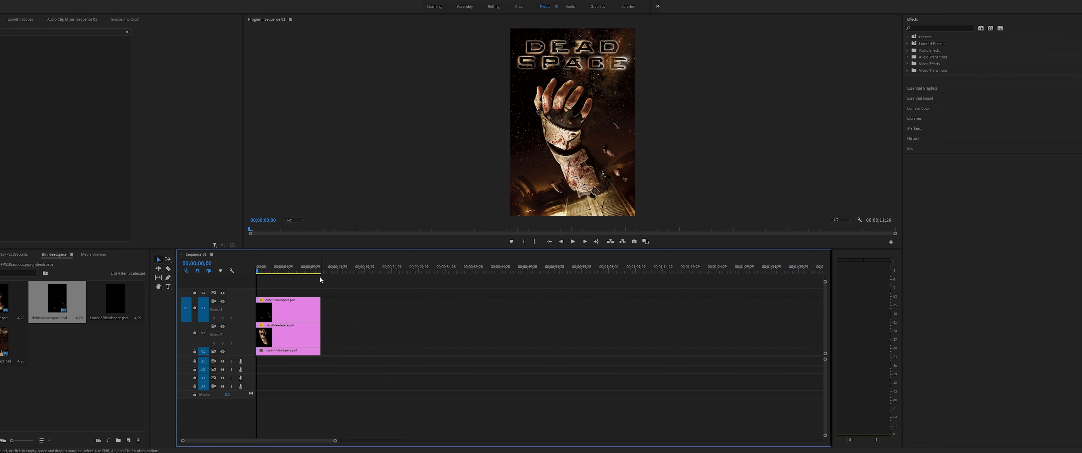
pyautogui.moveTo(281, 271); pyautogui.dragTo(320, 274)
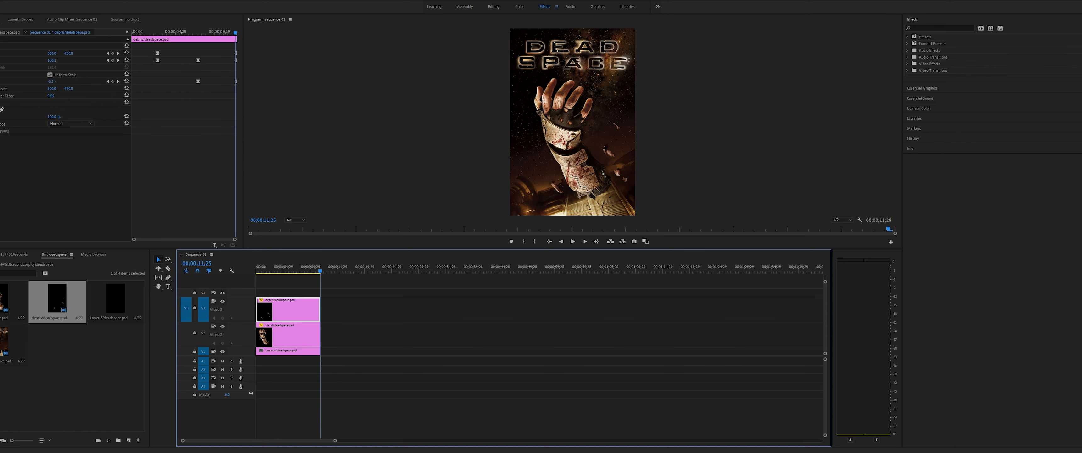
pyautogui.click(0, 0)
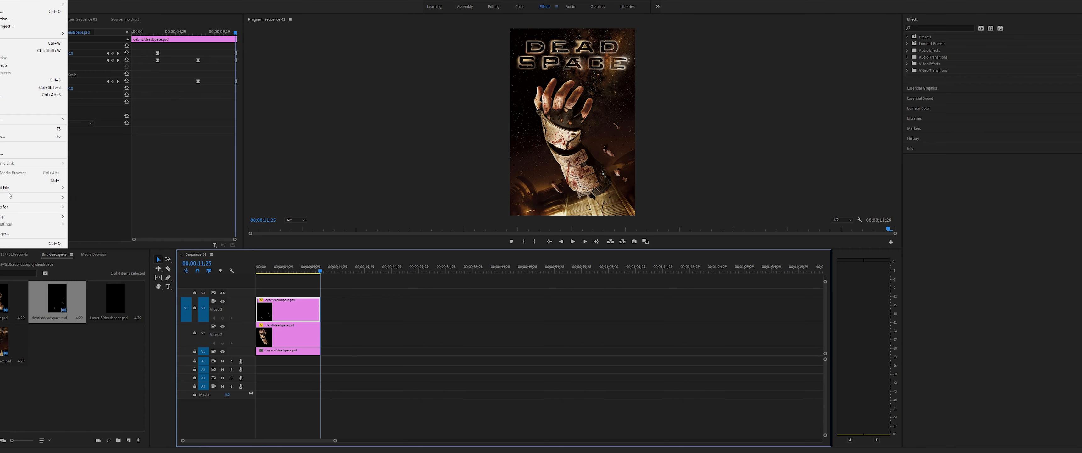
pyautogui.moveTo(9, 197)
pyautogui.click(86, 196)
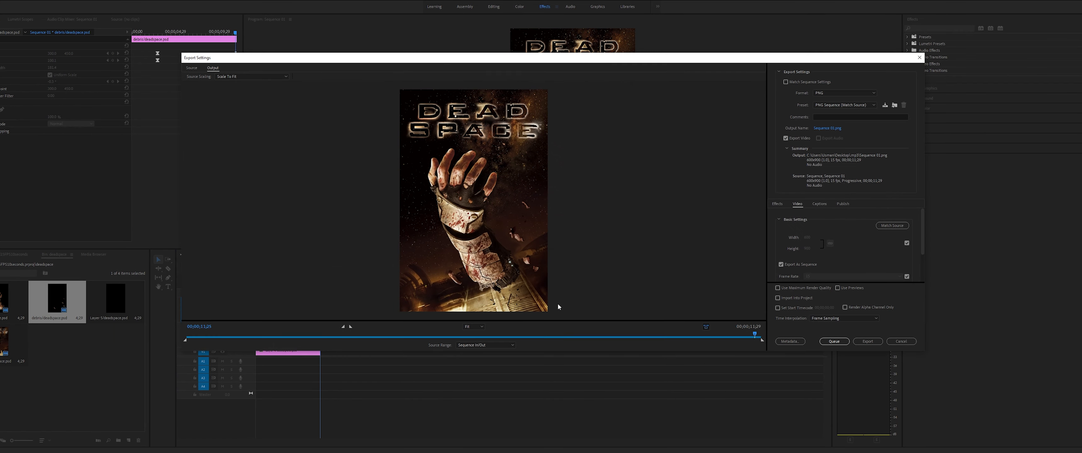
pyautogui.moveTo(754, 334)
pyautogui.mouseDown()
pyautogui.moveTo(765, 335)
pyautogui.moveTo(206, 334)
pyautogui.moveTo(763, 321)
pyautogui.mouseUp()
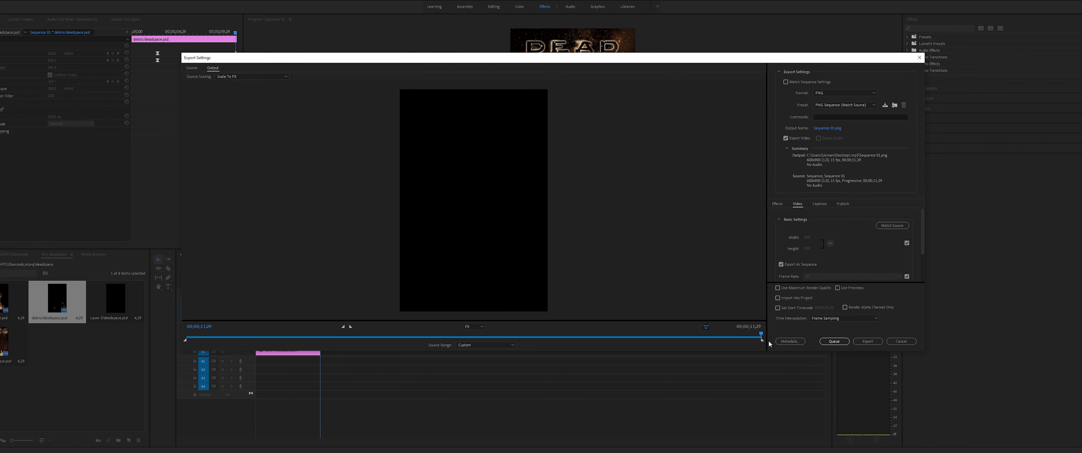
pyautogui.click(900, 341)
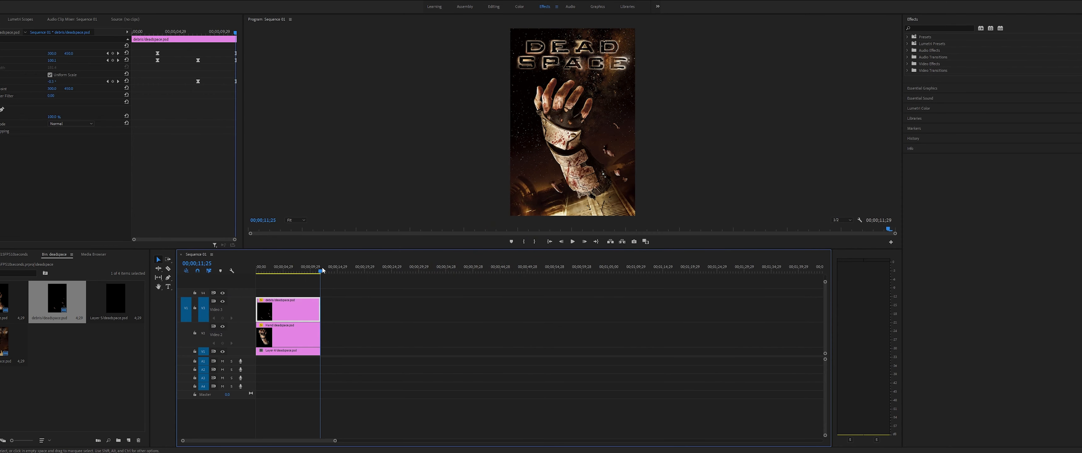
# Move the playhead to 00;00;12;00 to examine where the clips end in the sequence.
pyautogui.click(204, 264)
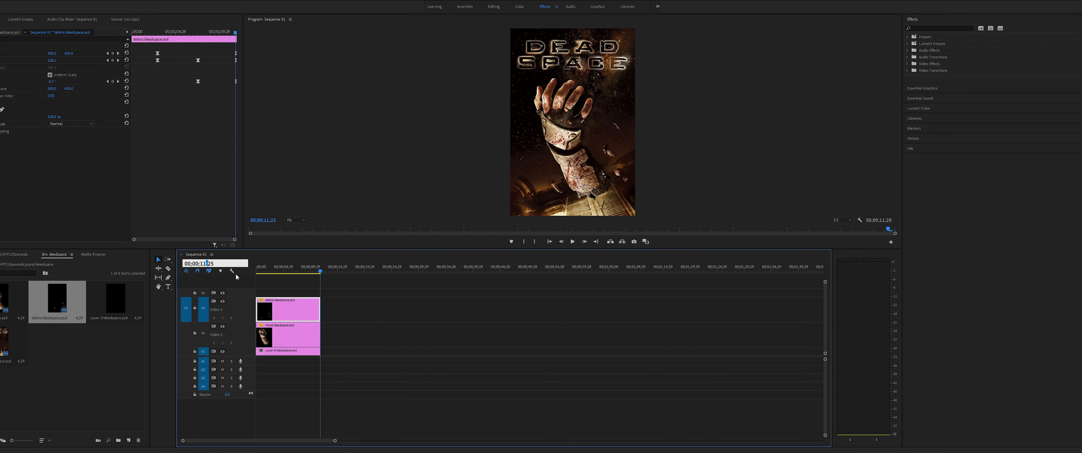
pyautogui.press('Right')
pyautogui.press('BackSpace')
pyautogui.press('BackSpace')
pyautogui.write('00')
pyautogui.press('Return')
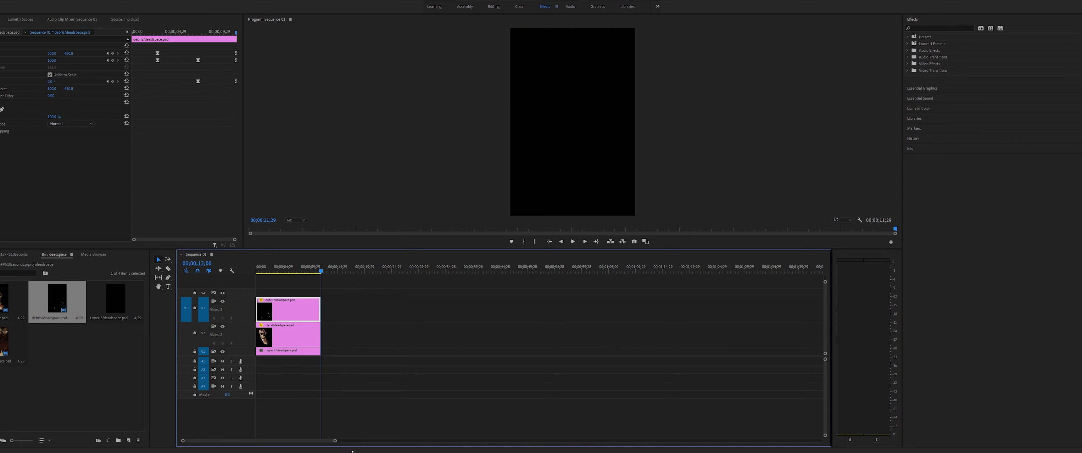
pyautogui.moveTo(335, 441); pyautogui.dragTo(227, 438)
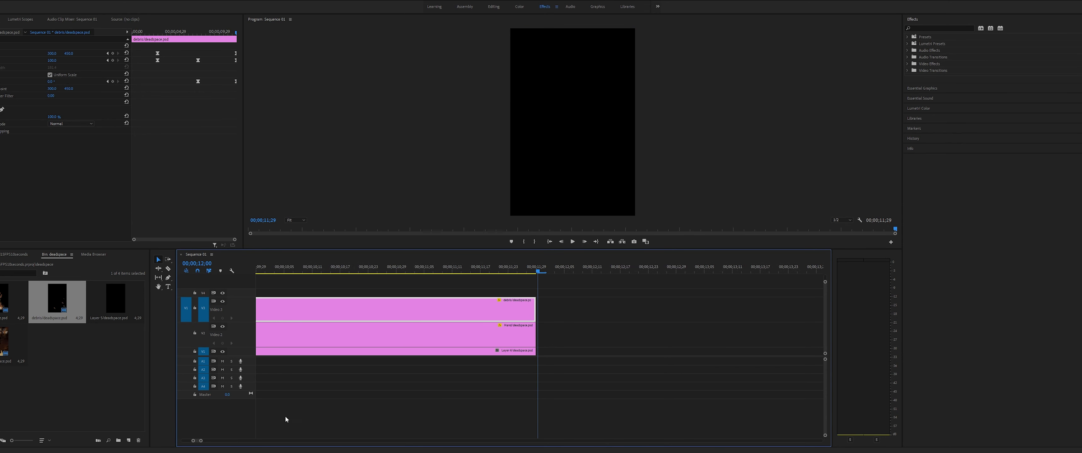
pyautogui.moveTo(534, 312); pyautogui.dragTo(536, 303)
pyautogui.press('Delete')
pyautogui.hotkey('ctrl', 'z')
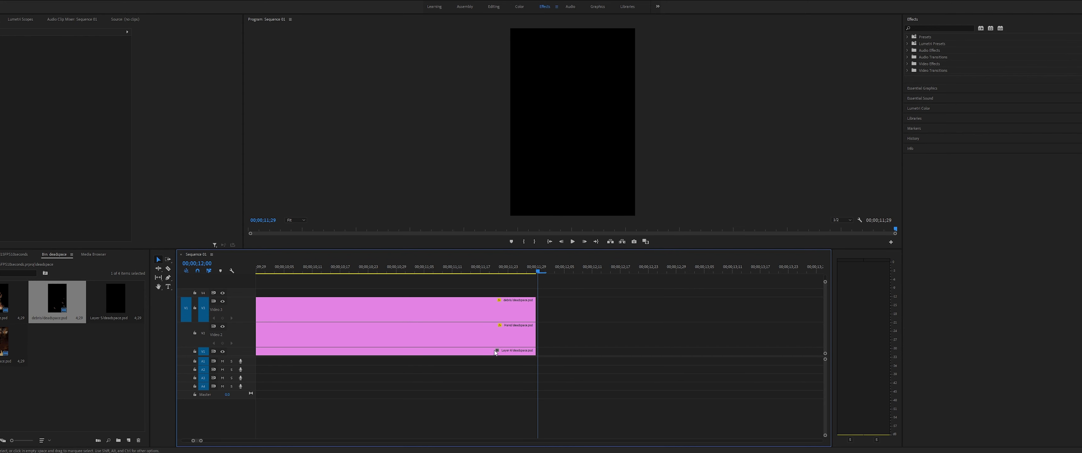
# Review the timebase options in the sequence settings of the Dead Space sequence, closing the settings without changes.
pyautogui.moveTo(201, 440); pyautogui.dragTo(342, 413)
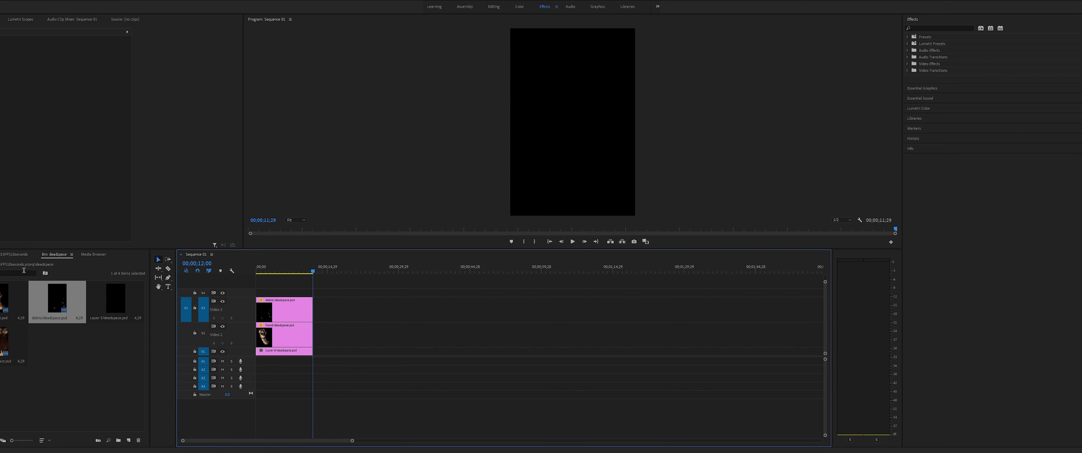
pyautogui.click(11, 254)
pyautogui.rightClick(24, 283)
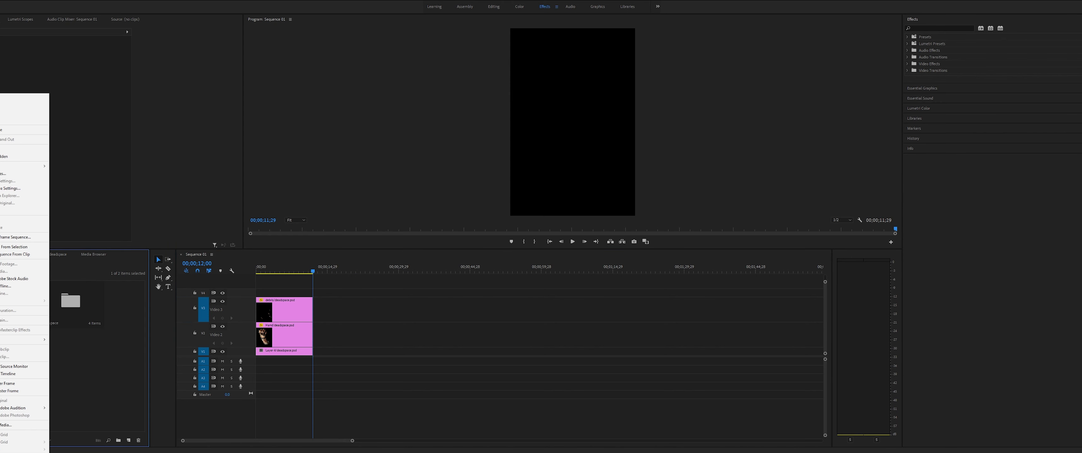
pyautogui.click(9, 188)
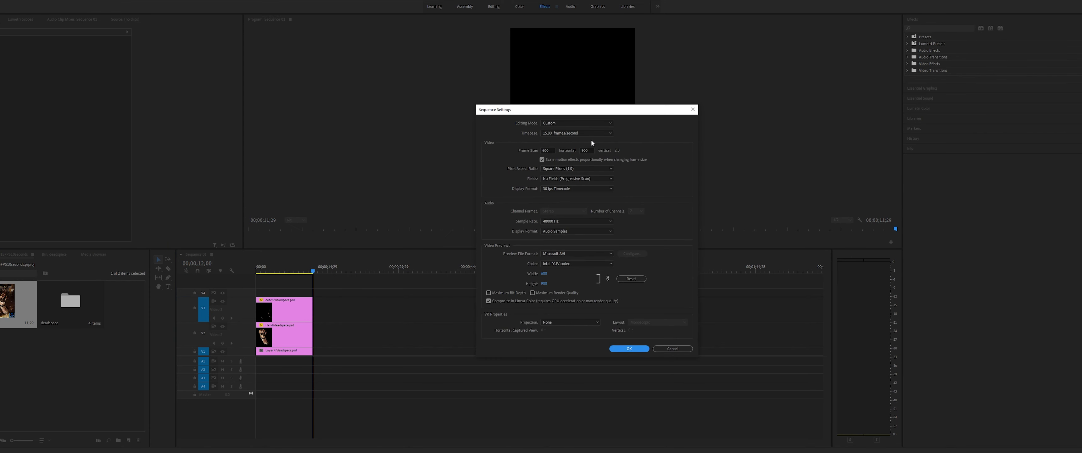
pyautogui.click(557, 133)
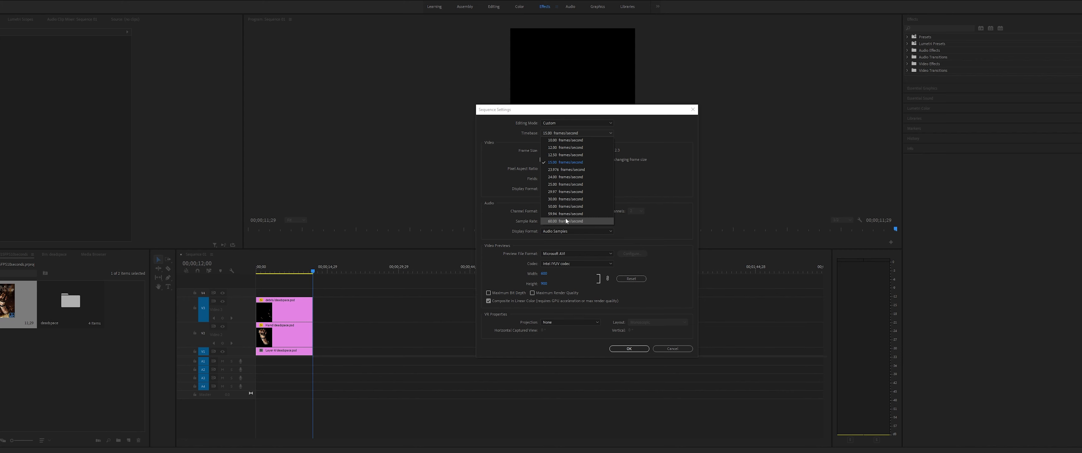
pyautogui.click(507, 168)
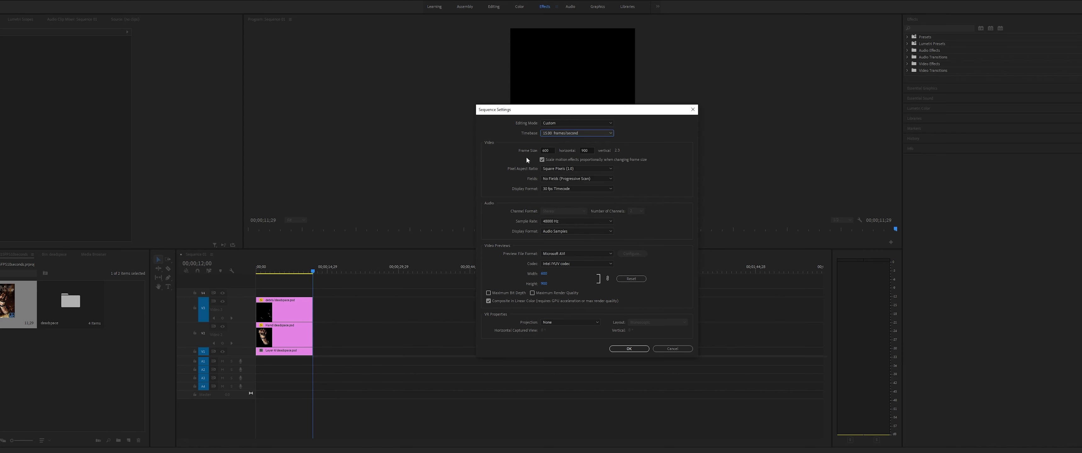
pyautogui.click(692, 110)
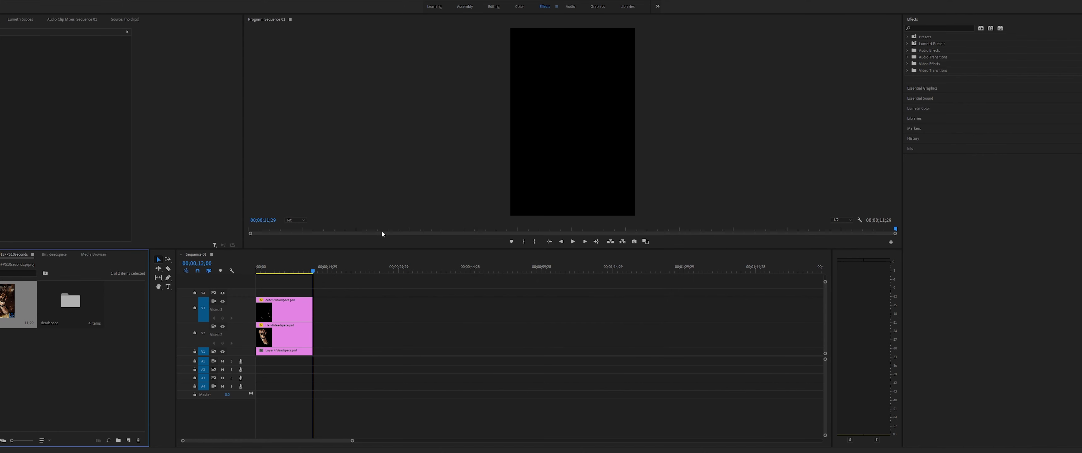
# Scrub through the Dead Space animation to the end of the clips and back to the first frame.
pyautogui.click(302, 265)
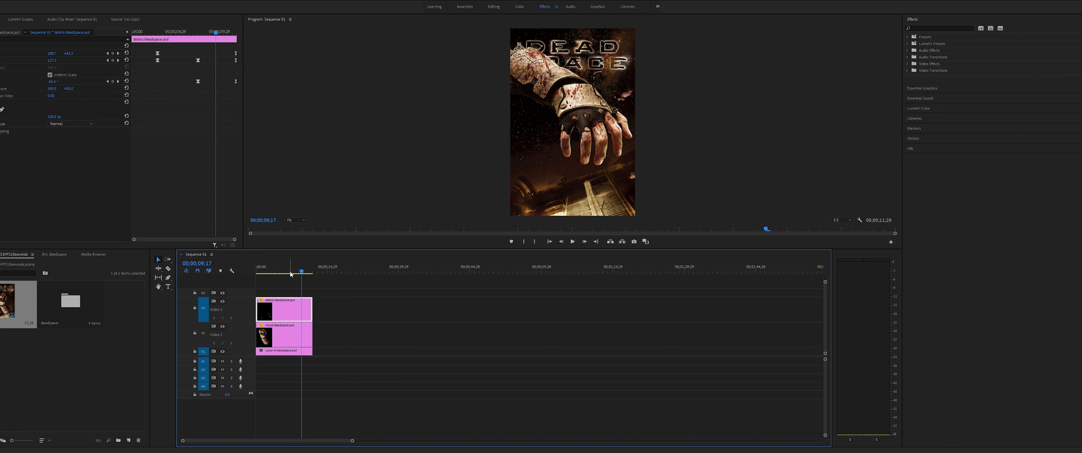
pyautogui.moveTo(301, 272)
pyautogui.mouseDown()
pyautogui.moveTo(264, 274)
pyautogui.moveTo(313, 273)
pyautogui.mouseUp()
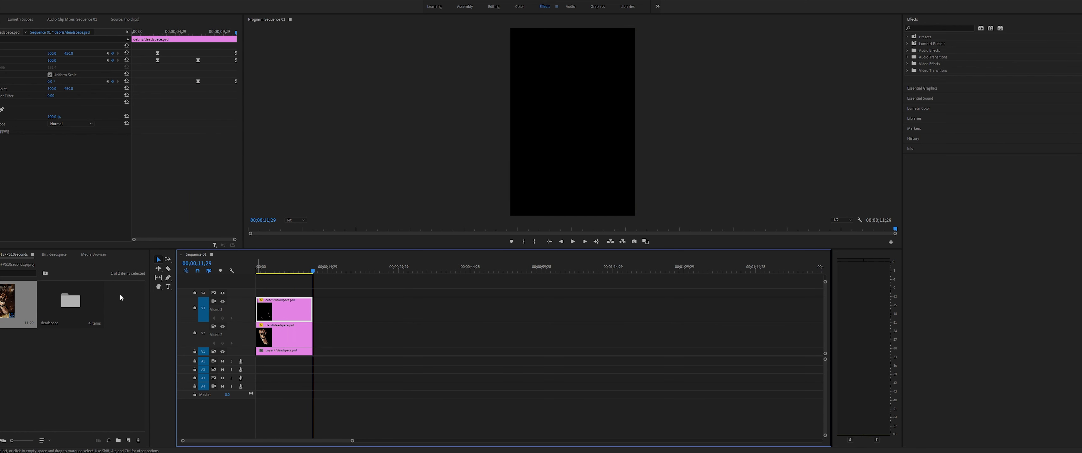
pyautogui.click(270, 271)
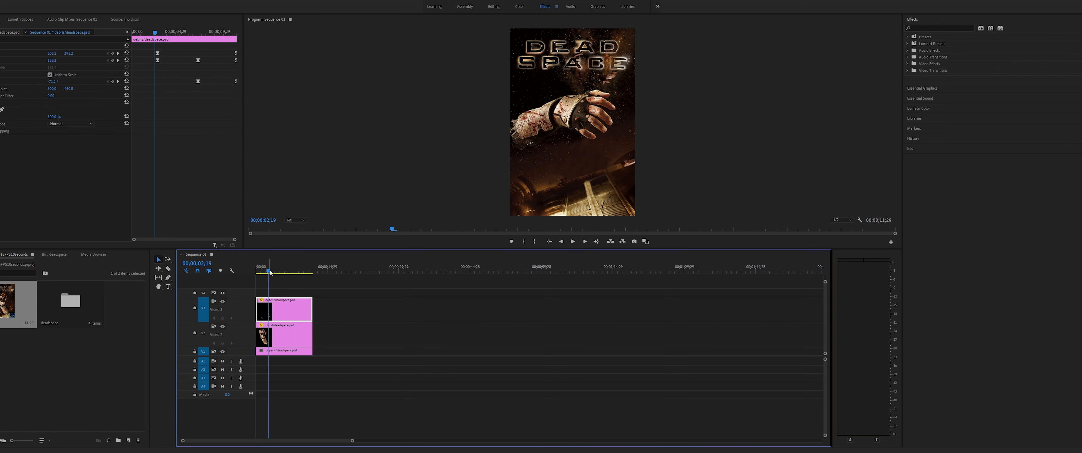
pyautogui.moveTo(283, 274); pyautogui.dragTo(314, 271)
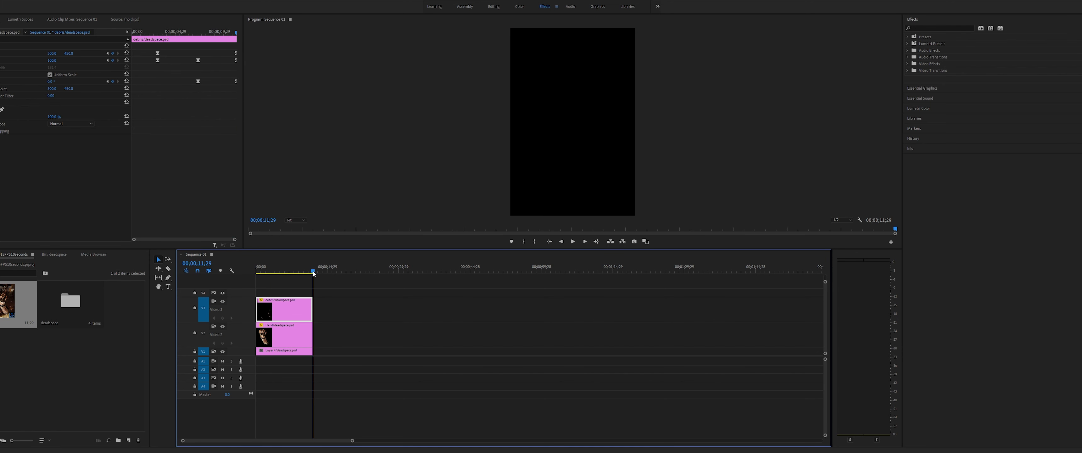
pyautogui.click(312, 272)
pyautogui.moveTo(307, 273); pyautogui.dragTo(248, 273)
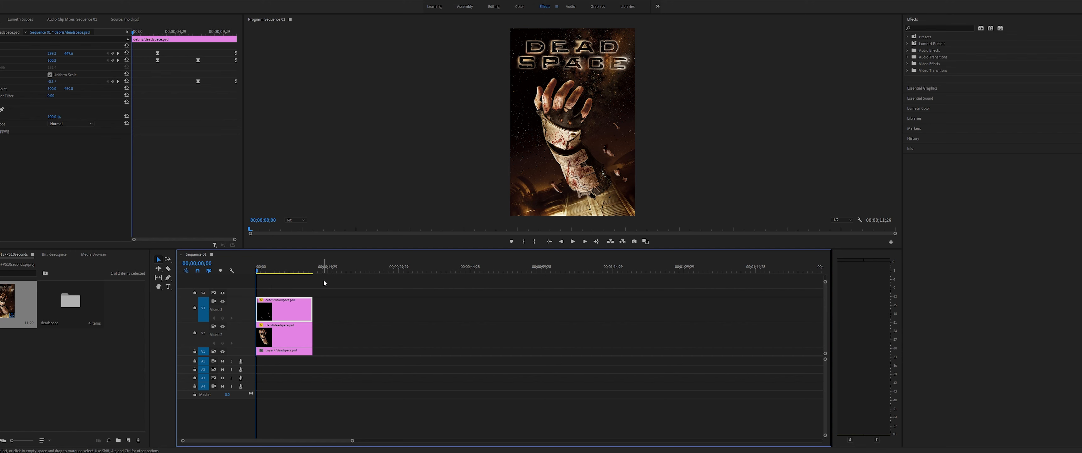
# Play the animation from the first frame and stop it partway through.
pyautogui.moveTo(280, 271); pyautogui.dragTo(256, 270)
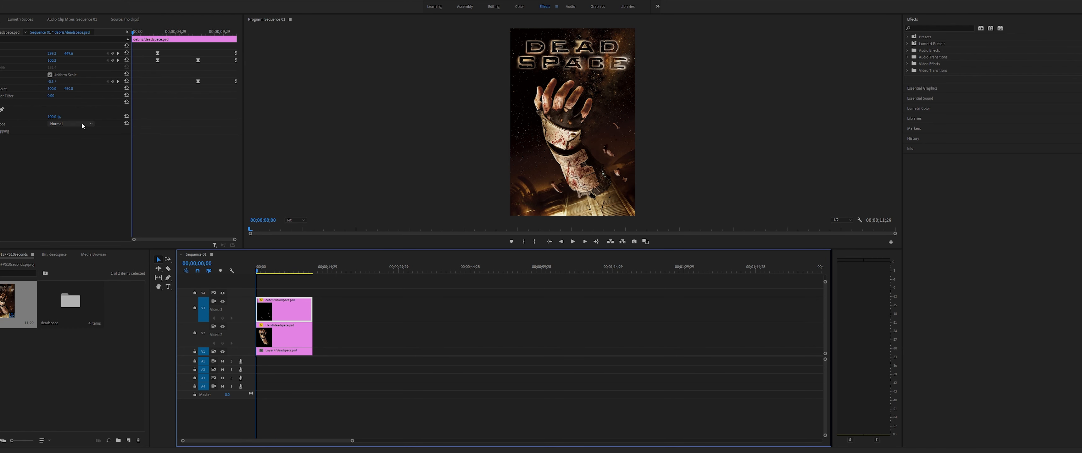
pyautogui.press('space')
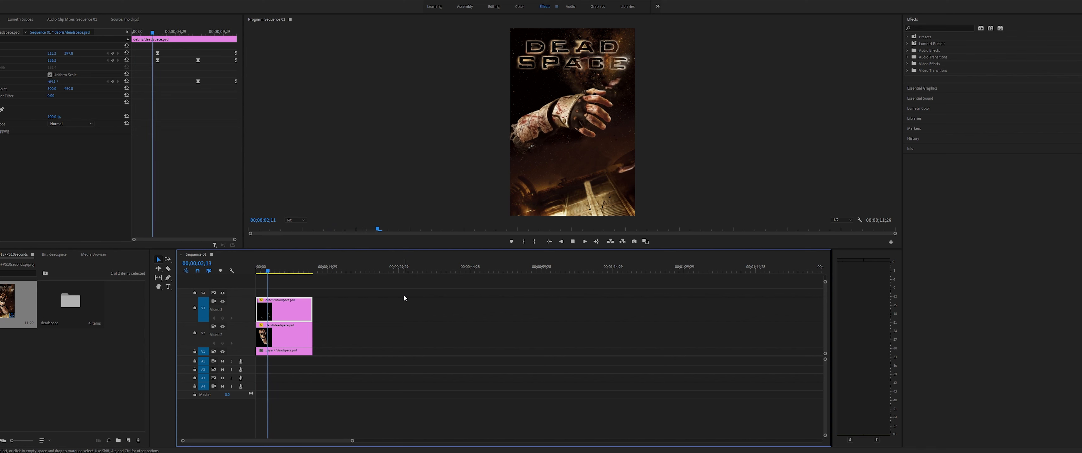
pyautogui.press('space')
# Bring up the media export settings for the sequence and choose the PNG Sequence (Match Source) preset.
pyautogui.click(1, 1)
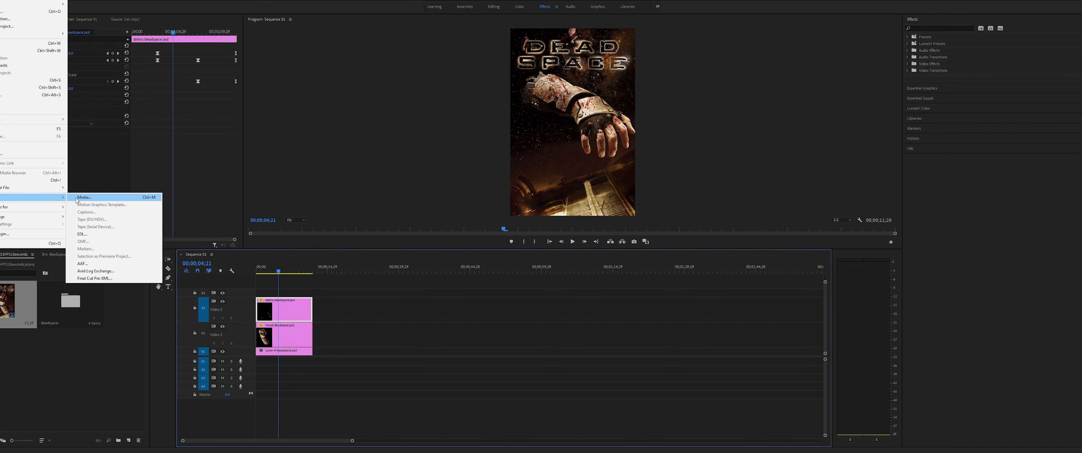
pyautogui.click(84, 197)
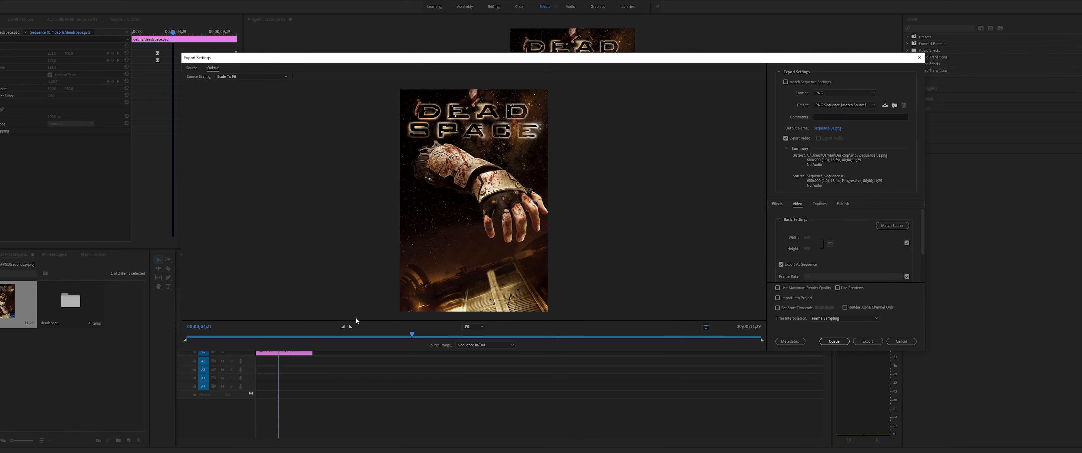
pyautogui.moveTo(252, 339); pyautogui.dragTo(434, 335)
pyautogui.click(844, 104)
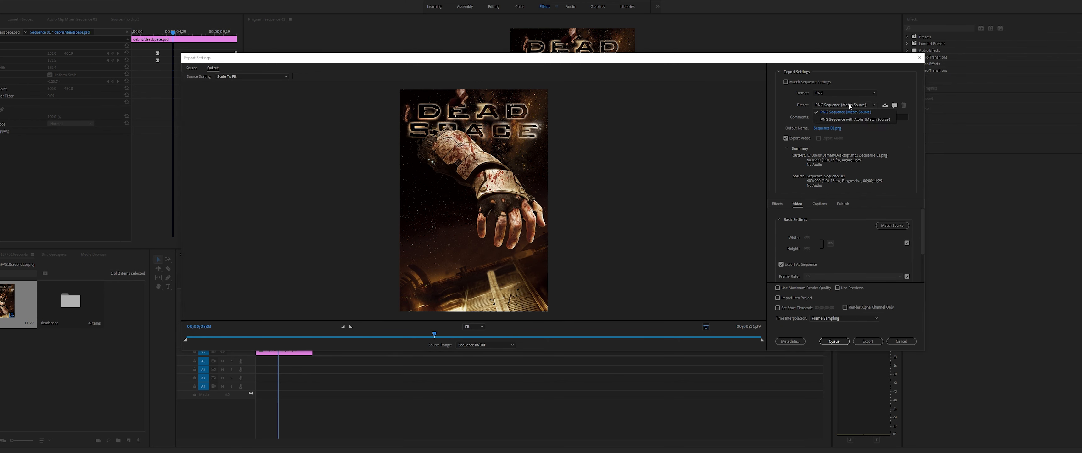
pyautogui.click(849, 113)
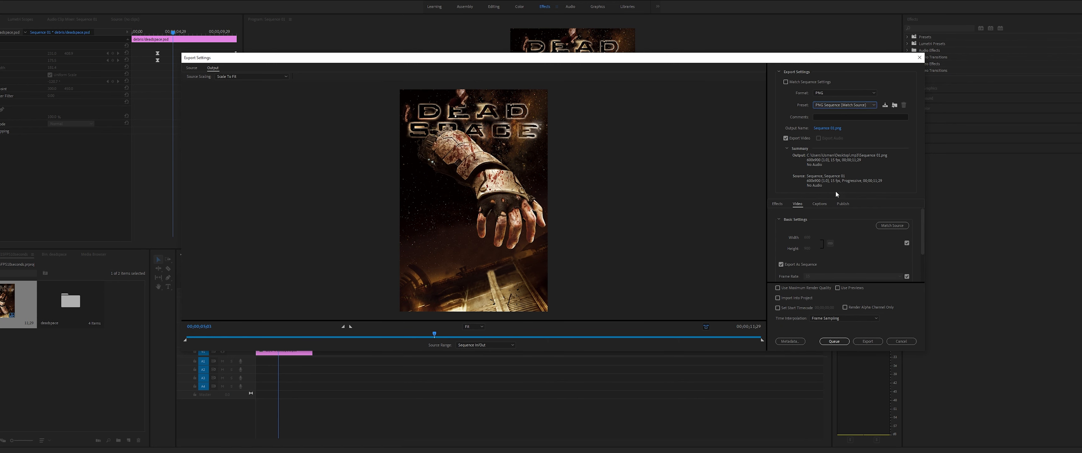
# Enter frame as the output file name in the .mp3 folder and look through the numbered PNG frames there.
pyautogui.click(825, 128)
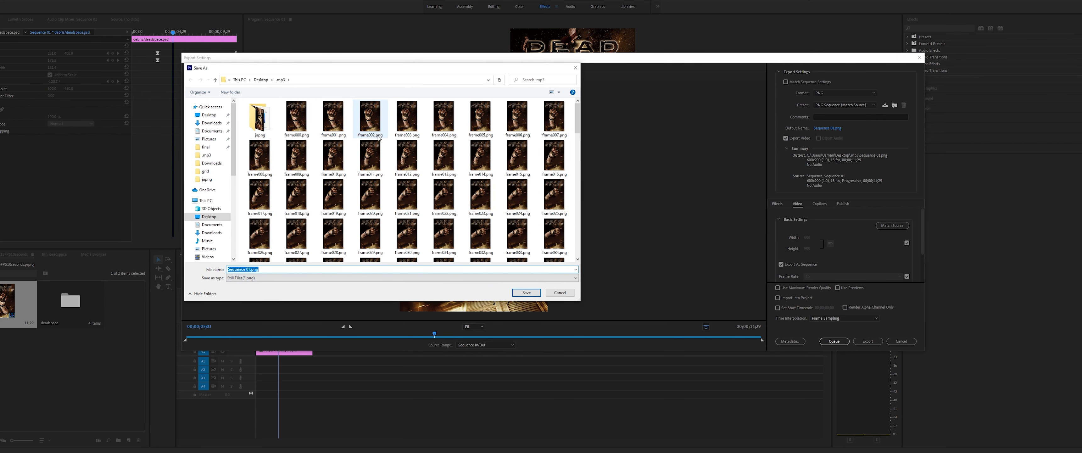
pyautogui.click(275, 269)
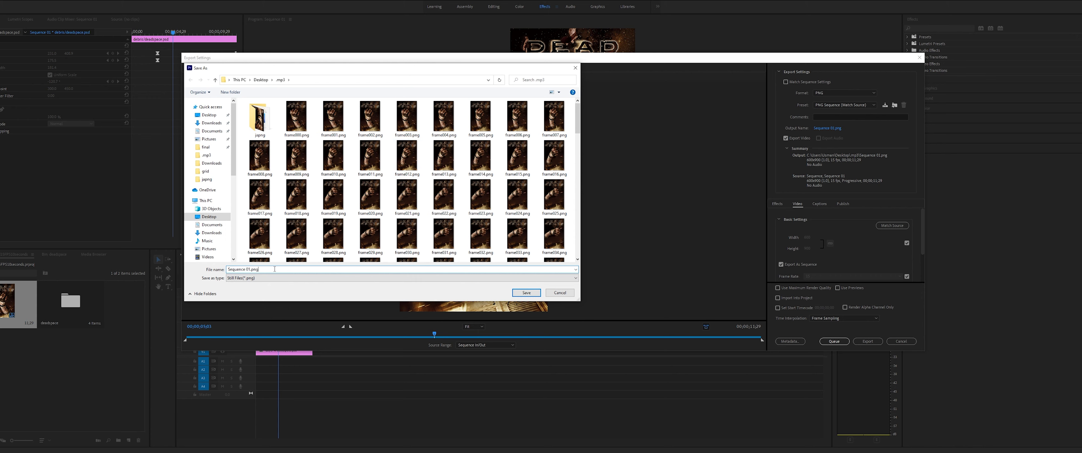
pyautogui.moveTo(274, 269); pyautogui.dragTo(191, 261)
pyautogui.write('frame')
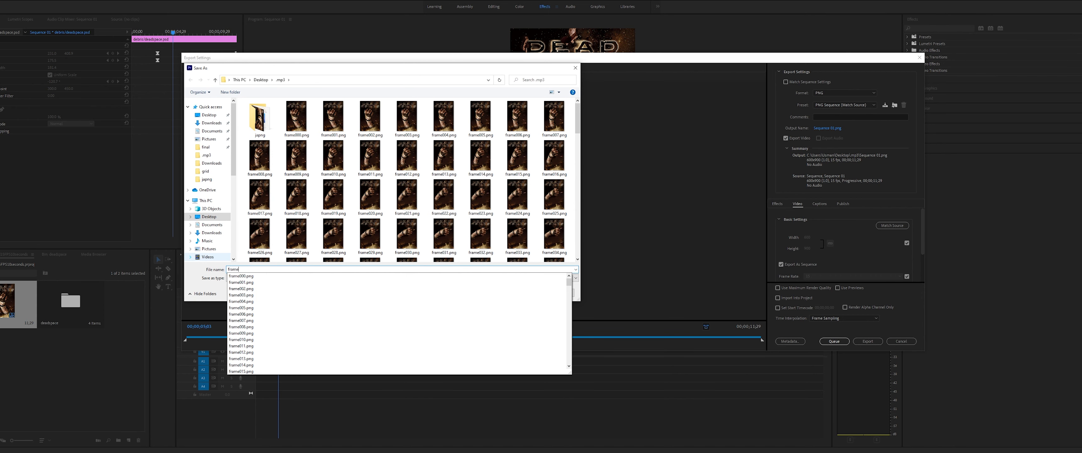
pyautogui.click(223, 283)
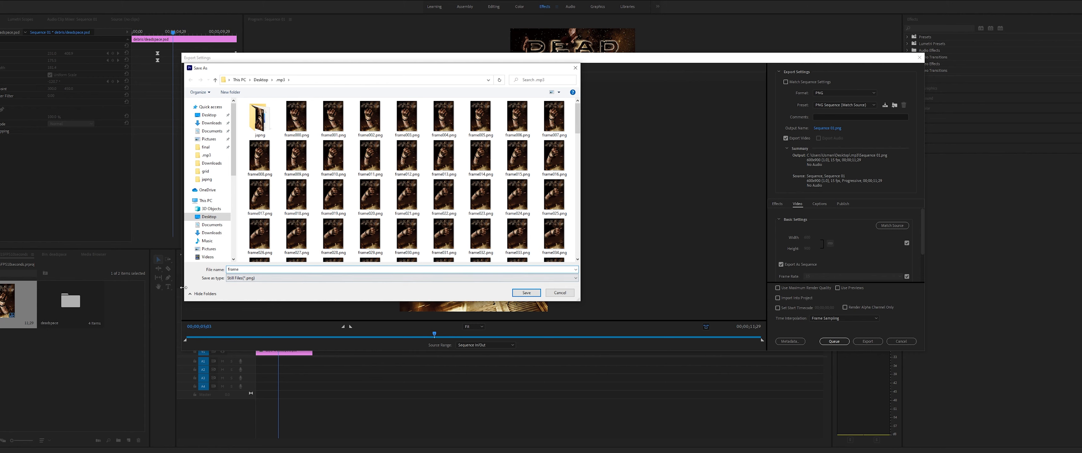
pyautogui.scroll(-5, 297, 132)
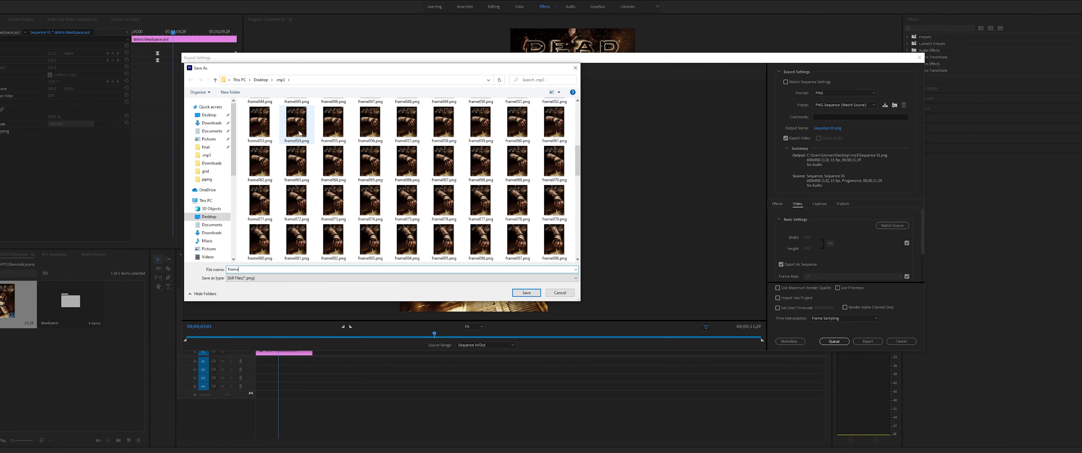
pyautogui.scroll(-2, 309, 140)
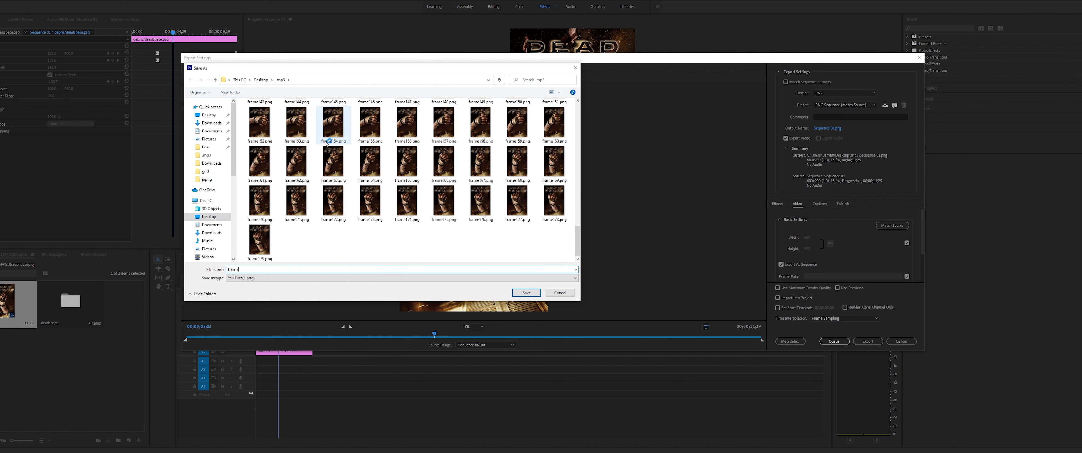
pyautogui.scroll(6, 277, 248)
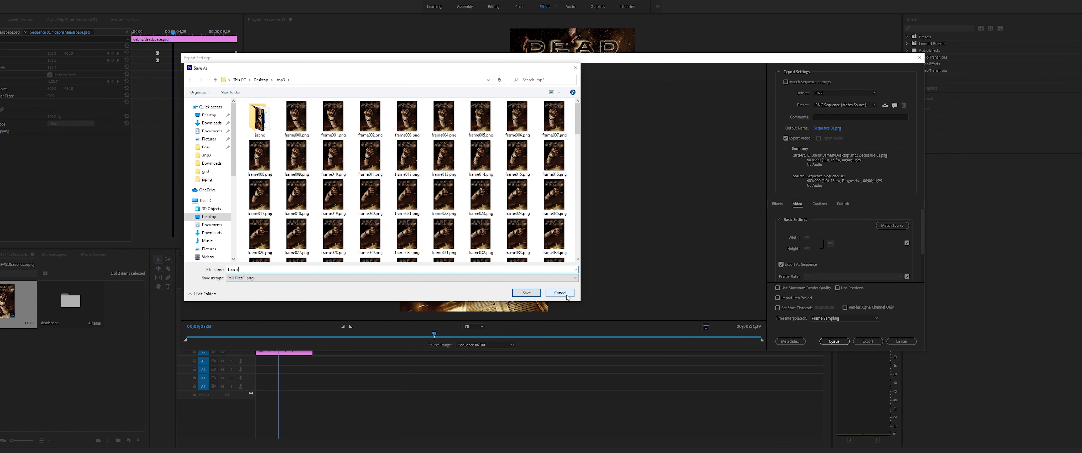
# Calculate 15*12 in Calculator and compare the result with the numbered frames in the save folder.
pyautogui.press('super')
pyautogui.write('calc')
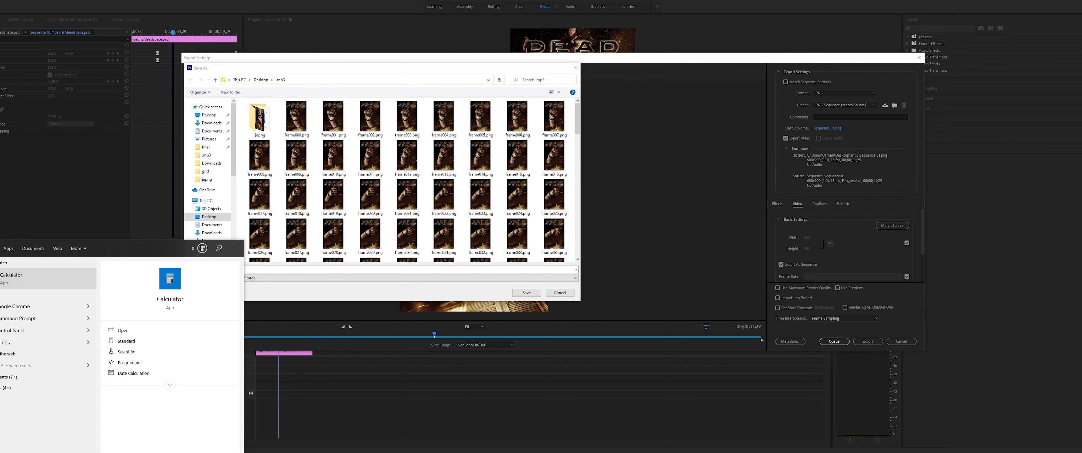
pyautogui.press('Return')
pyautogui.write('15*12')
pyautogui.press('Return')
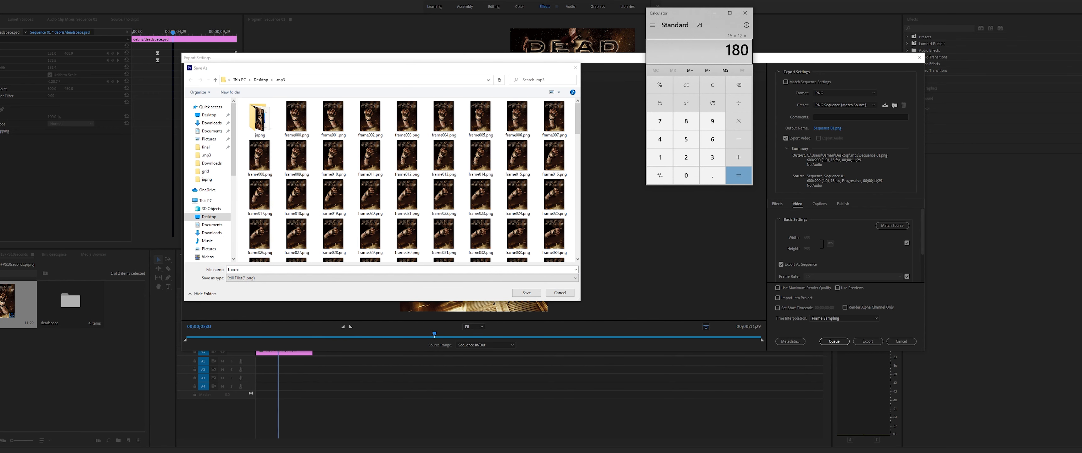
pyautogui.scroll(-15, 555, 161)
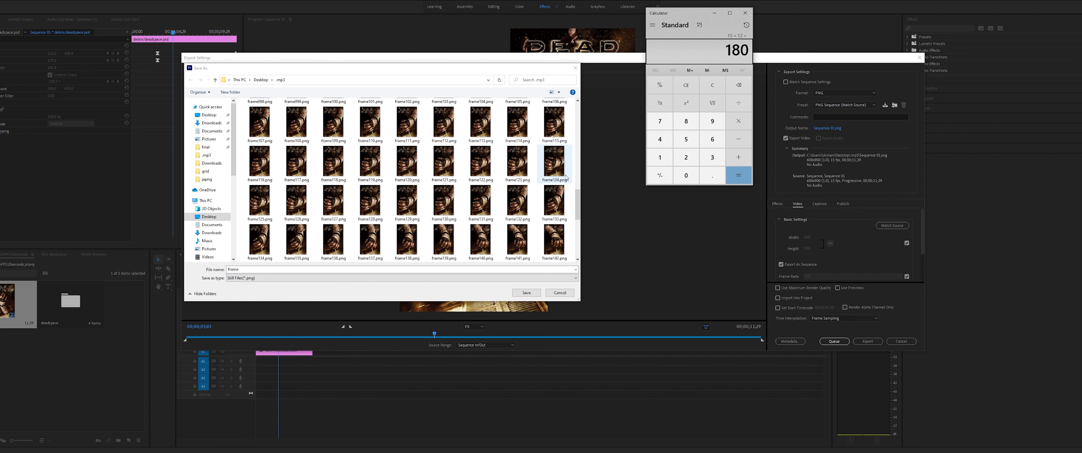
pyautogui.click(745, 13)
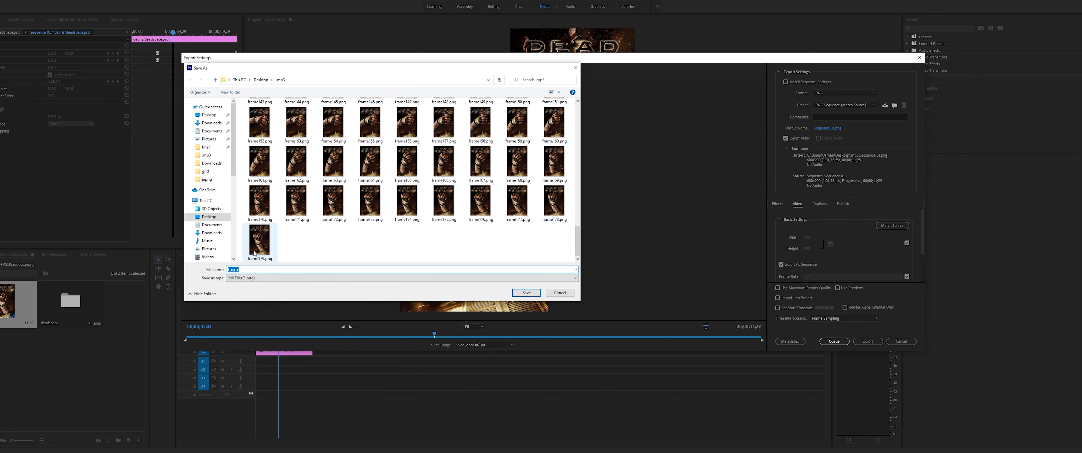
# Compare the first and last numbered PNG frames in the save folder, including frame152.png.
pyautogui.scroll(3, 482, 257)
pyautogui.scroll(15, 482, 255)
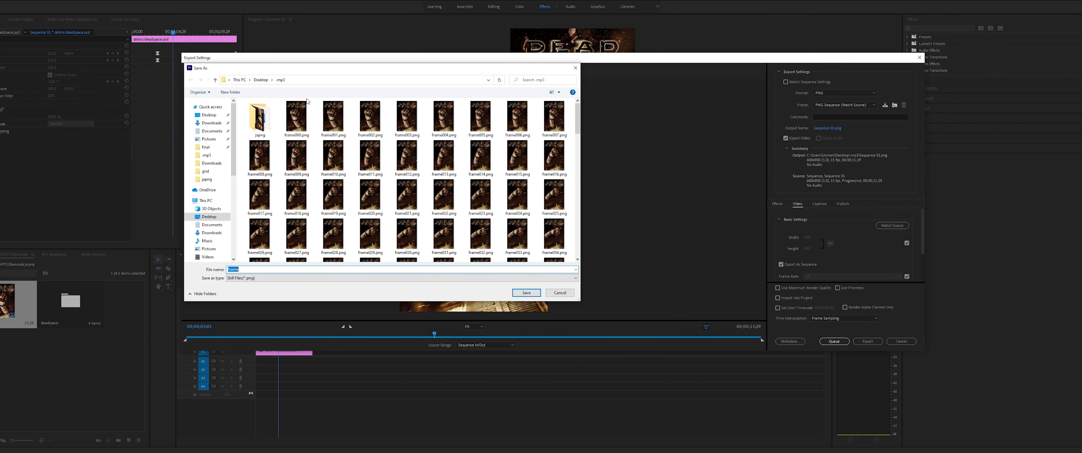
pyautogui.scroll(-15, 285, 218)
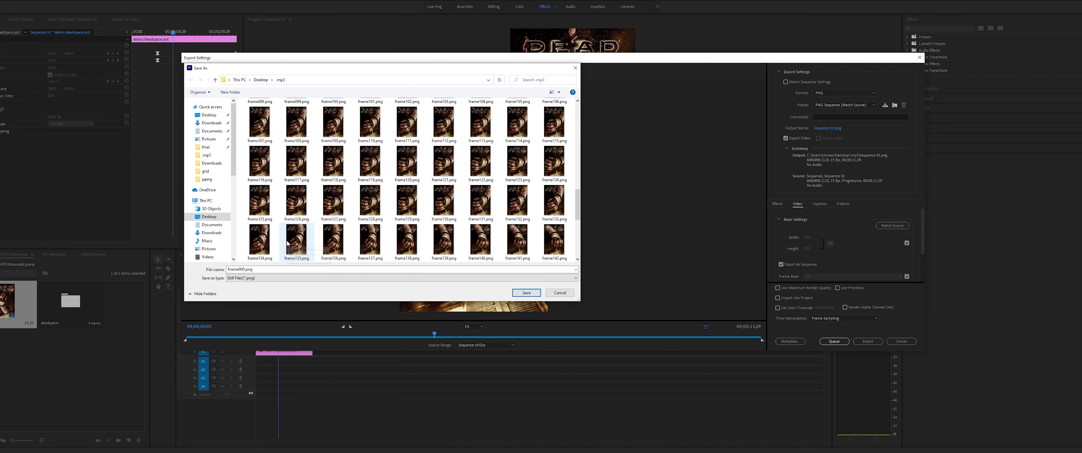
pyautogui.click(267, 244)
pyautogui.scroll(15, 310, 174)
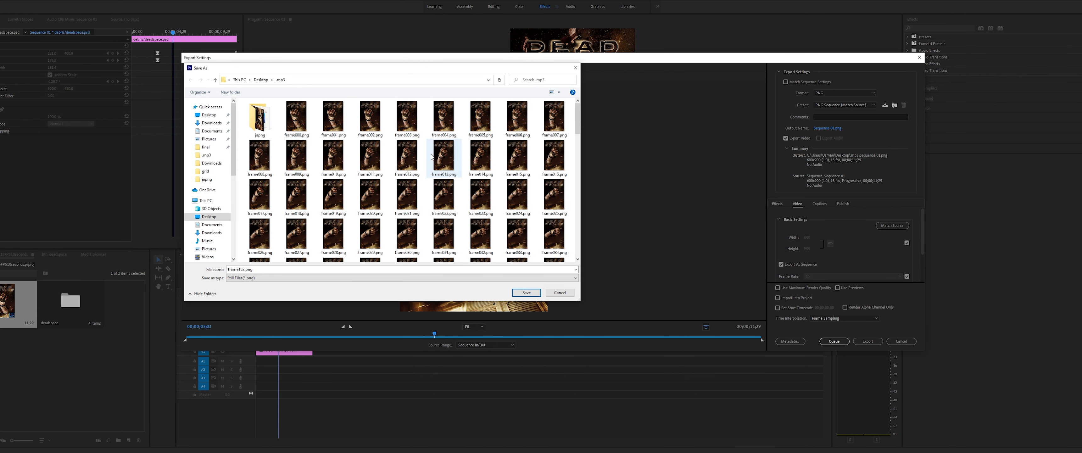
# Cancel the output naming and the export, and switch to the .mp3 folder of PNG frames in File Explorer.
pyautogui.click(559, 292)
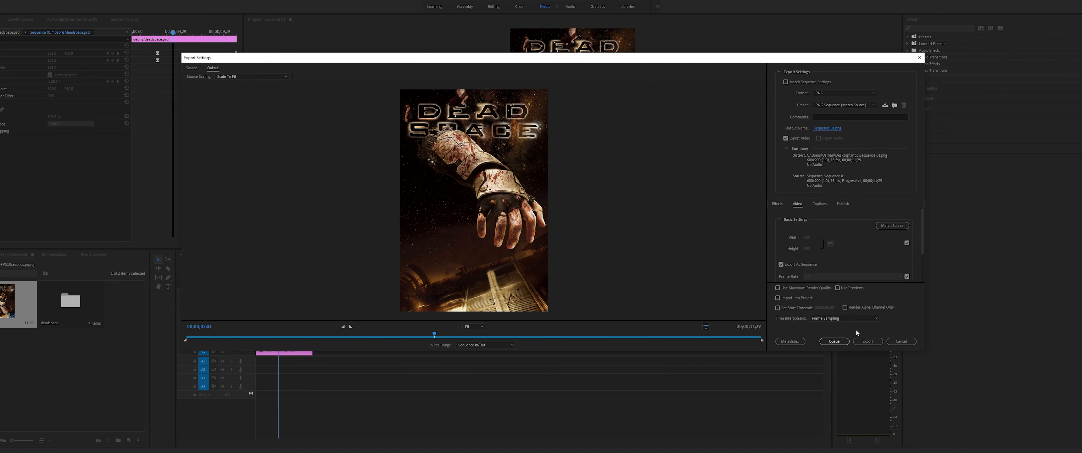
pyautogui.click(900, 340)
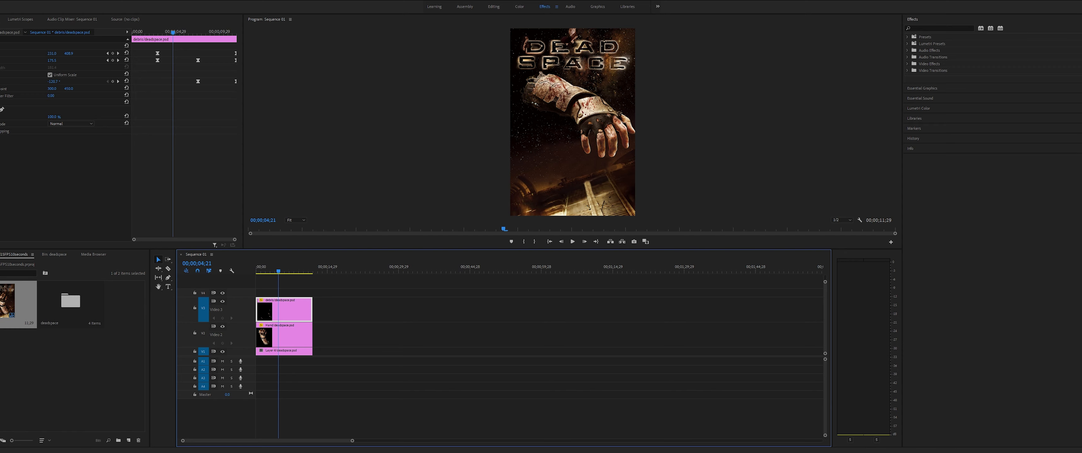
pyautogui.hotkey('ctrl', 'q')
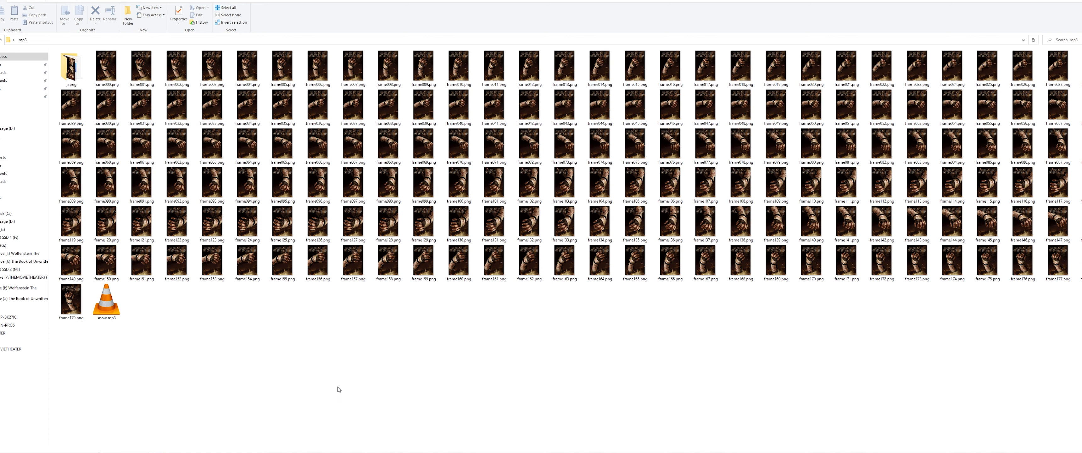
# Switch to IrfanView, dismiss the open batch dialogs and reopen Batch Conversion.
pyautogui.click(336, 452)
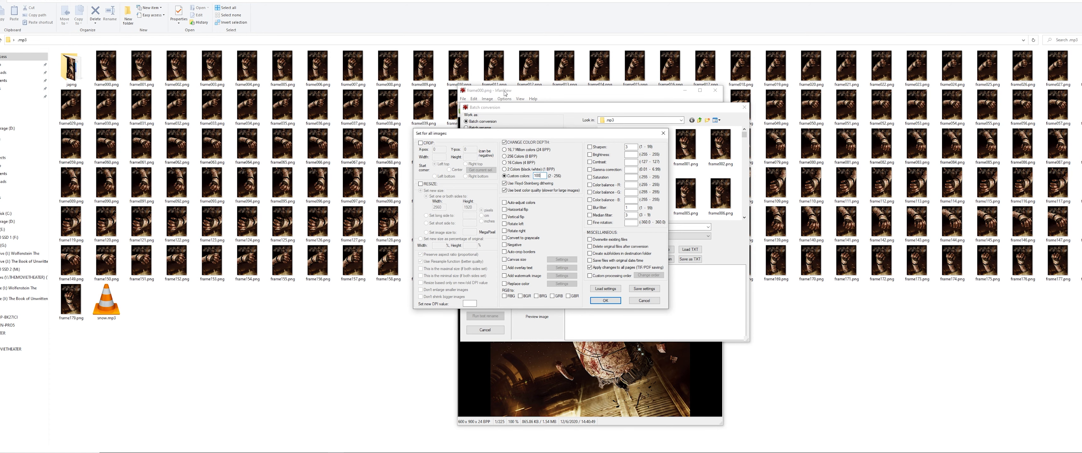
pyautogui.moveTo(579, 136); pyautogui.dragTo(670, 132)
pyautogui.click(754, 129)
pyautogui.click(744, 107)
pyautogui.click(463, 98)
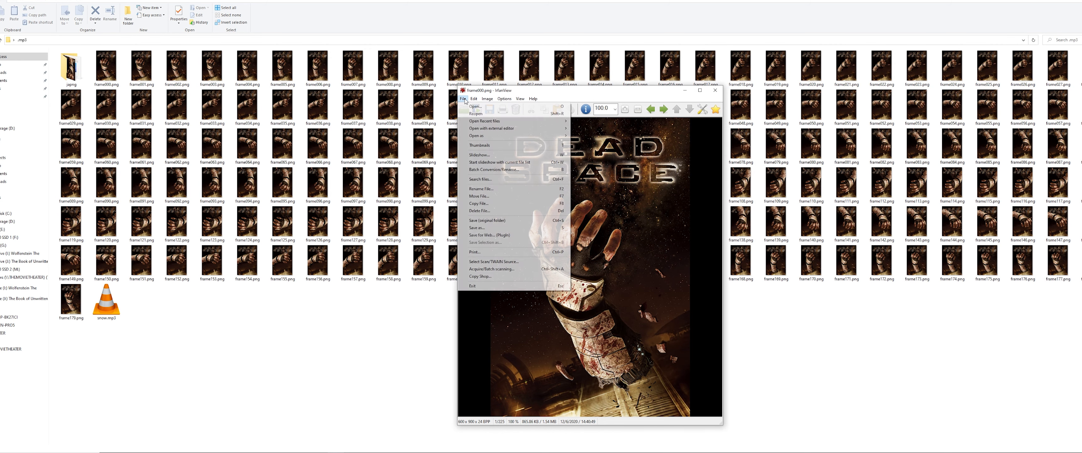
pyautogui.click(493, 169)
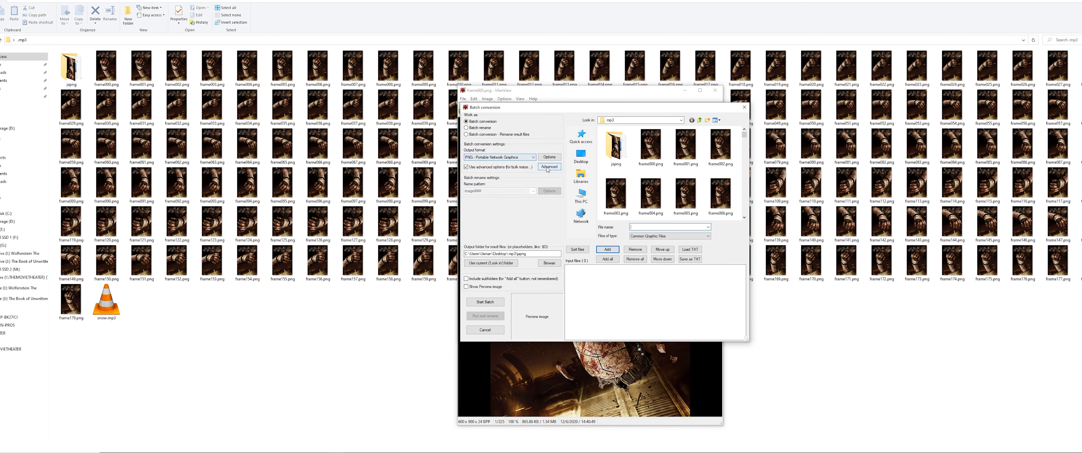
# Set the advanced batch options to change the color depth to 256 Colors (8 BPP) and accept them.
pyautogui.click(548, 167)
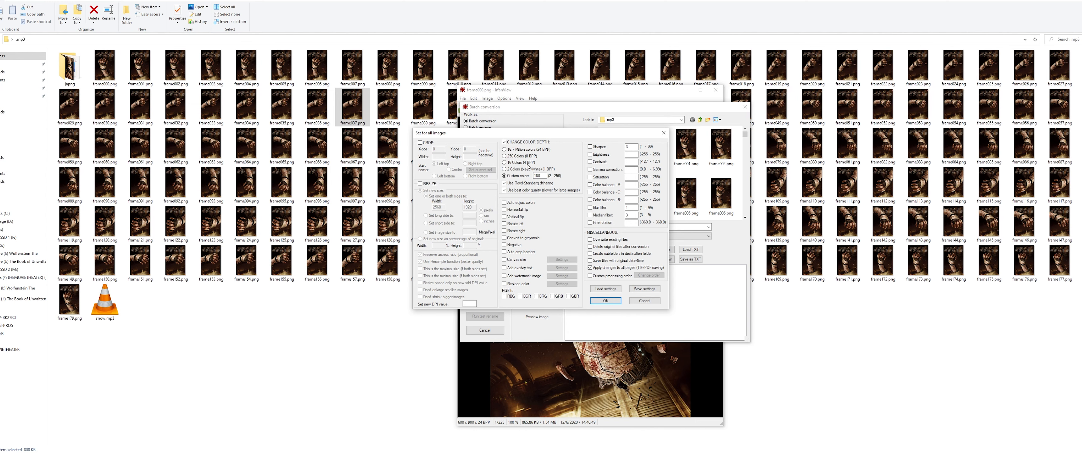
pyautogui.click(513, 144)
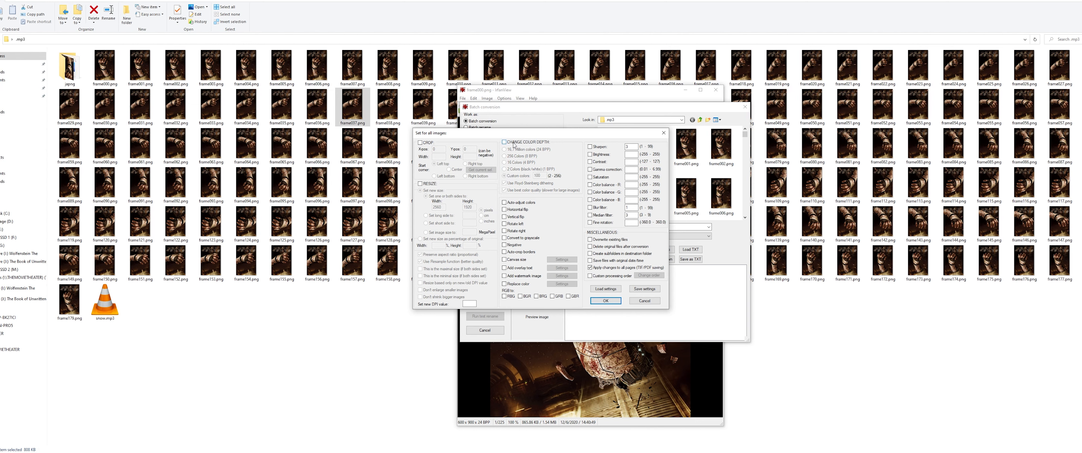
pyautogui.click(540, 144)
pyautogui.moveTo(540, 133); pyautogui.dragTo(425, 187)
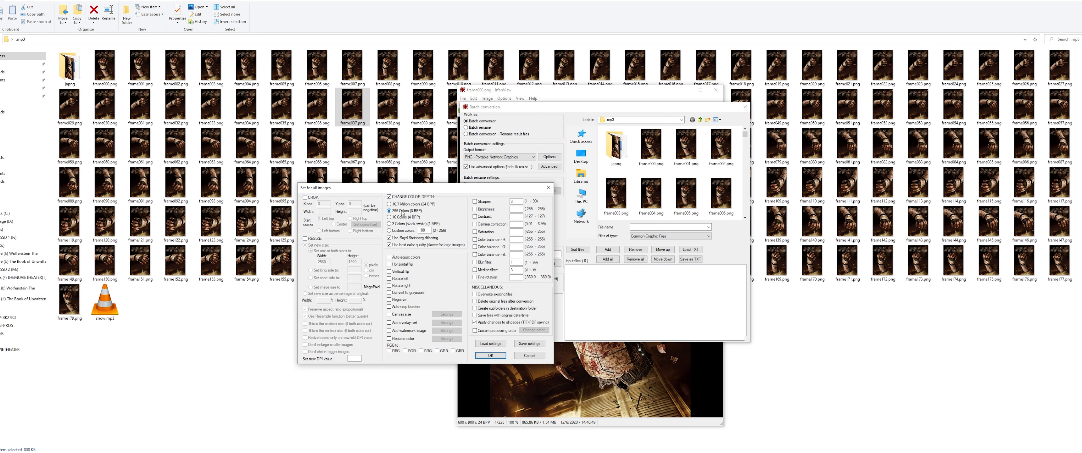
pyautogui.click(488, 355)
# Add all numbered PNG frames from the .mp3 folder to the batch input list, leaving out the japng folder.
pyautogui.click(641, 159)
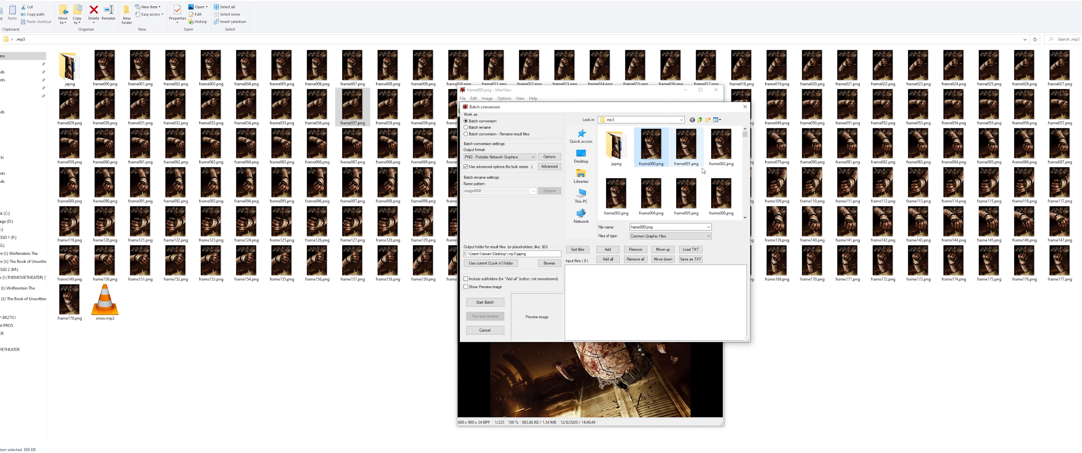
pyautogui.hotkey('ctrl', 'a')
pyautogui.keyDown('ctrl'); pyautogui.click(618, 152); pyautogui.keyUp('ctrl')
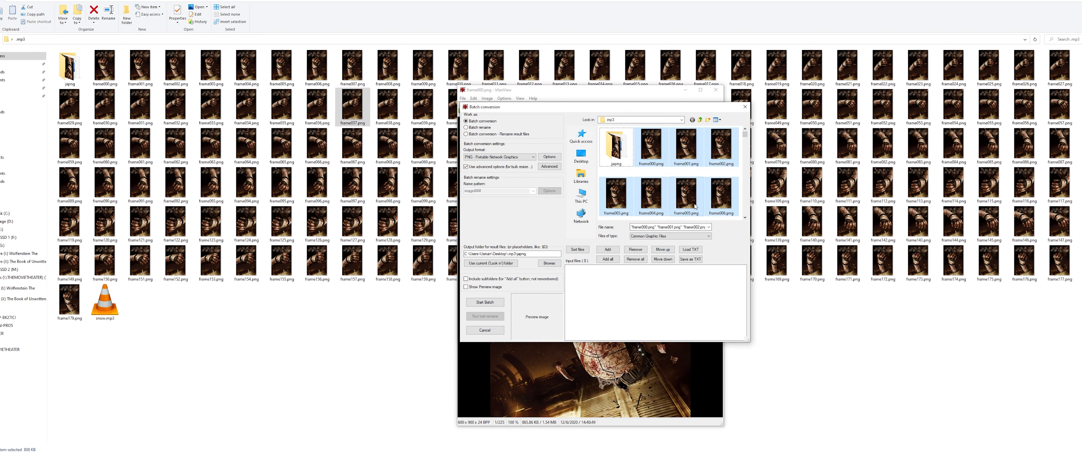
pyautogui.click(608, 259)
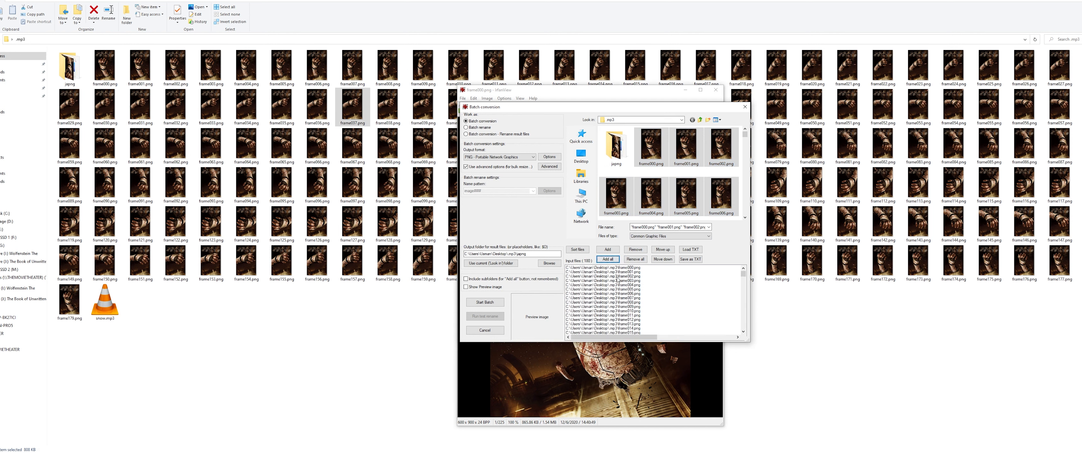
# Check the batch output path and browse the frames in the japng folder, leaving IrfanView minimized.
pyautogui.click(619, 164)
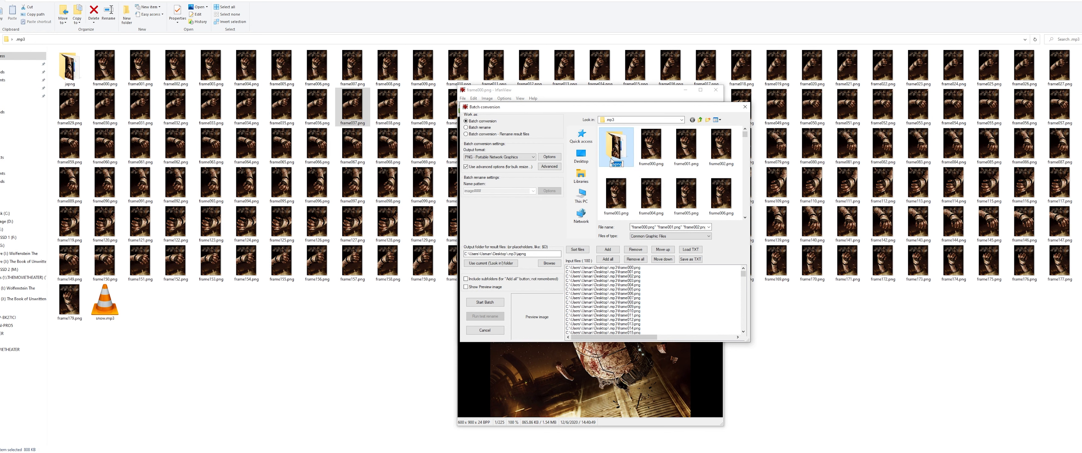
pyautogui.moveTo(535, 253); pyautogui.dragTo(481, 275)
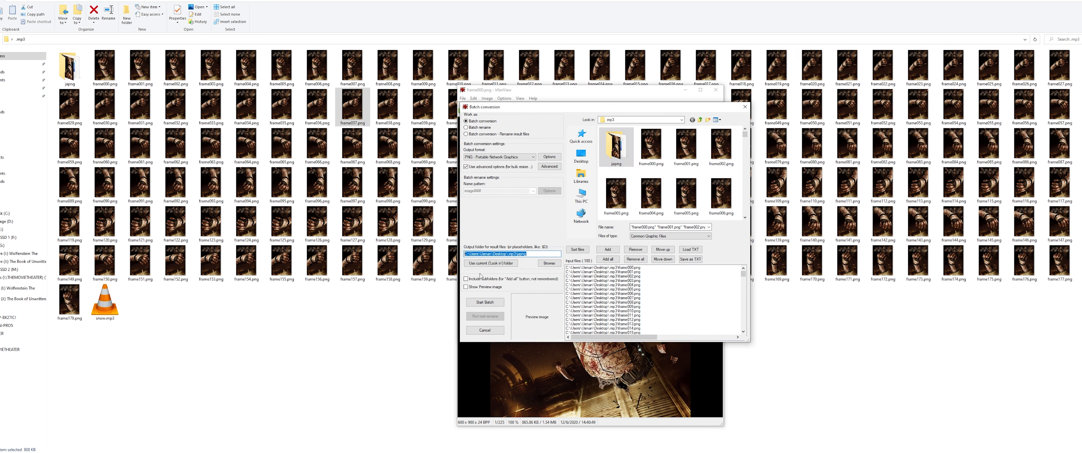
pyautogui.doubleClick(628, 157)
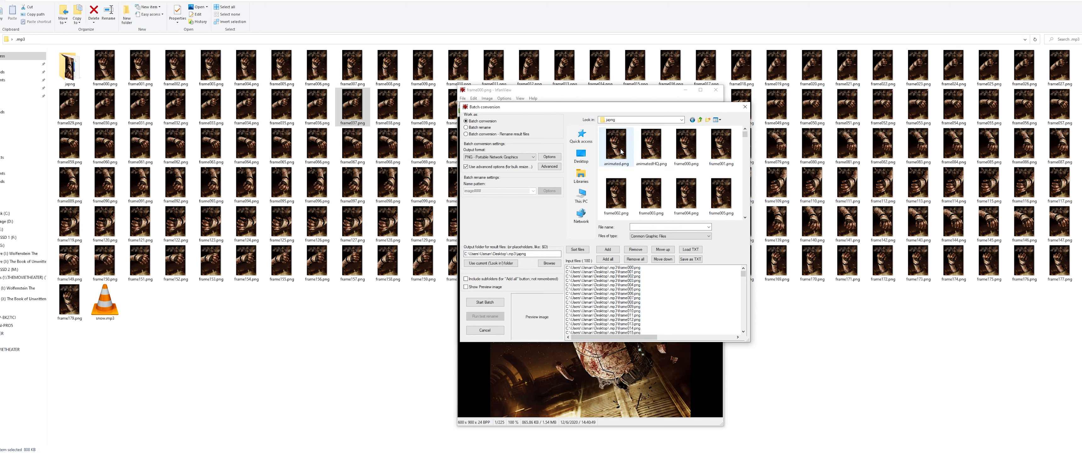
pyautogui.click(694, 158)
pyautogui.scroll(-3, 693, 167)
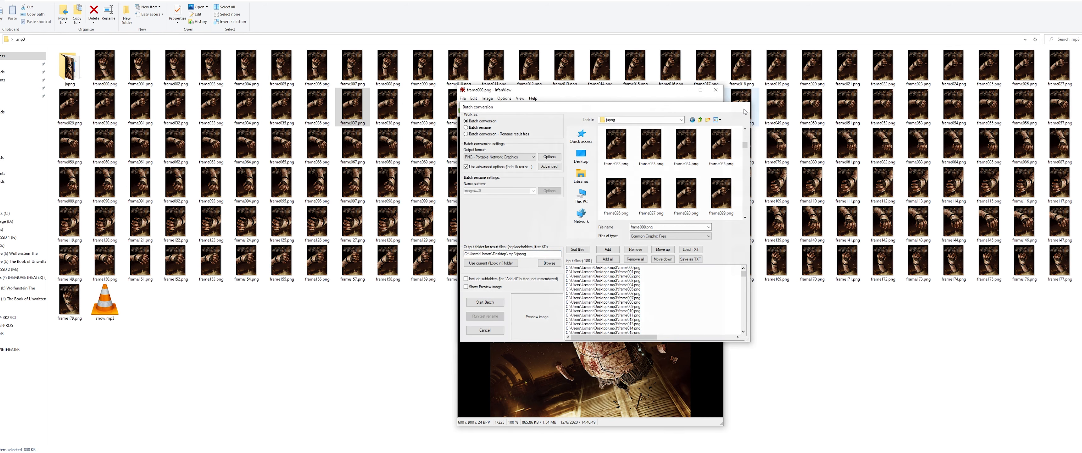
pyautogui.click(686, 90)
# Open the japng folder in File Explorer and check the total size of frame000.png to frame179.png.
pyautogui.doubleClick(73, 71)
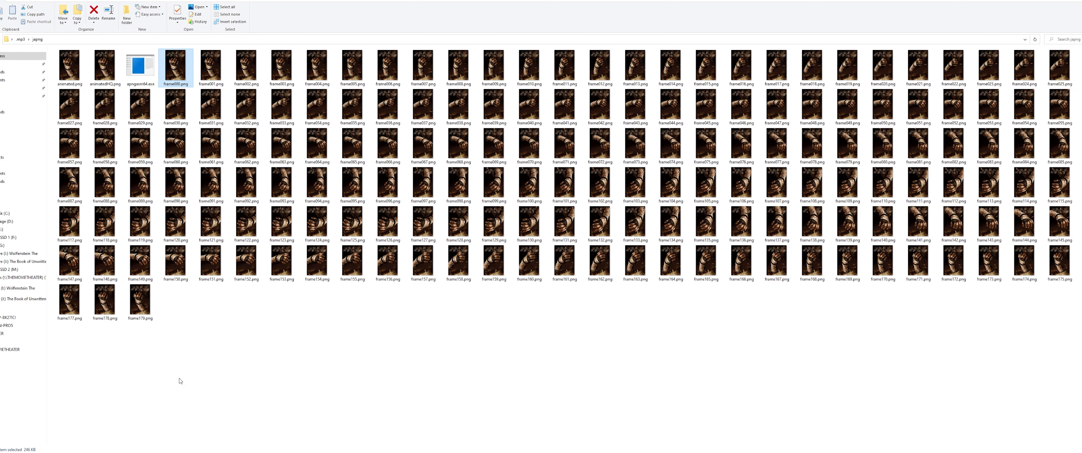
pyautogui.keyDown('shift'); pyautogui.click(147, 309); pyautogui.keyUp('shift')
pyautogui.rightClick(148, 310)
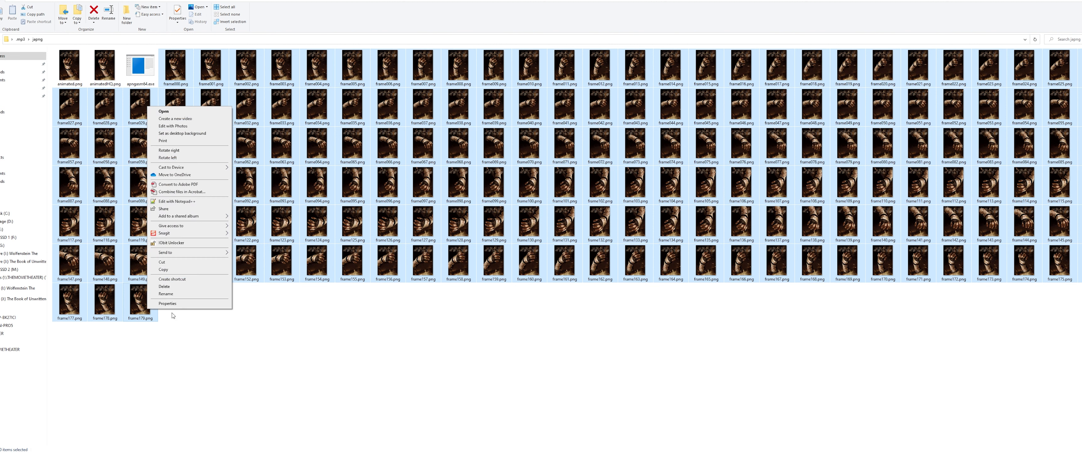
pyautogui.click(171, 303)
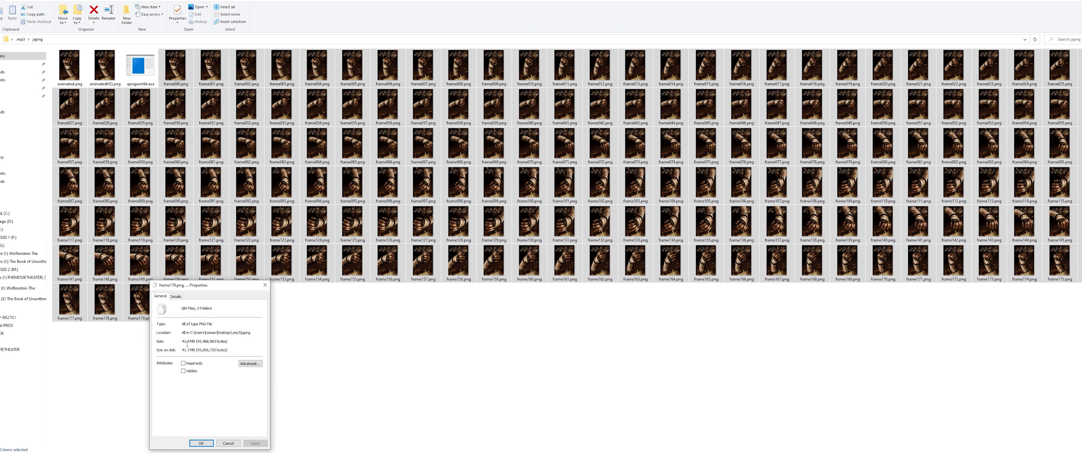
pyautogui.click(265, 285)
pyautogui.click(237, 337)
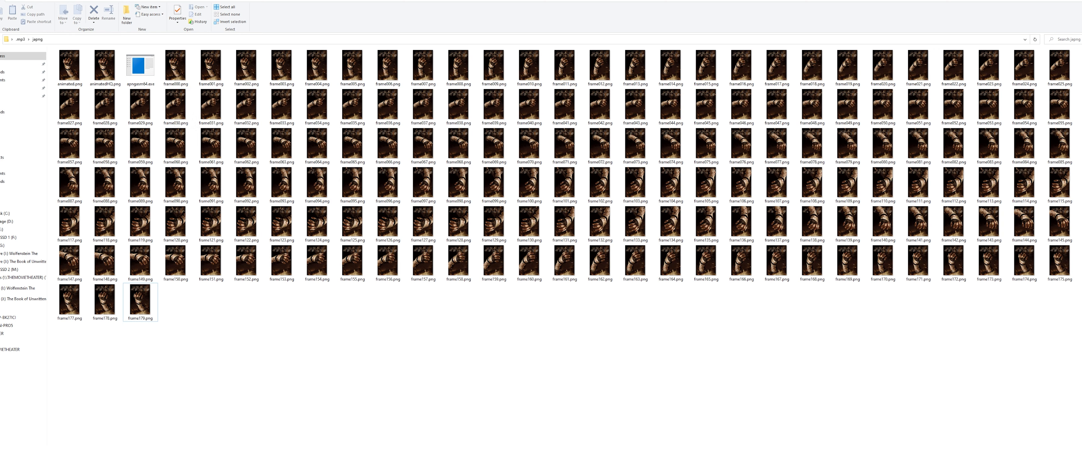
# Switch to IrfanView and review the custom colors option in the advanced batch conversion settings.
pyautogui.click(289, 451)
pyautogui.click(462, 97)
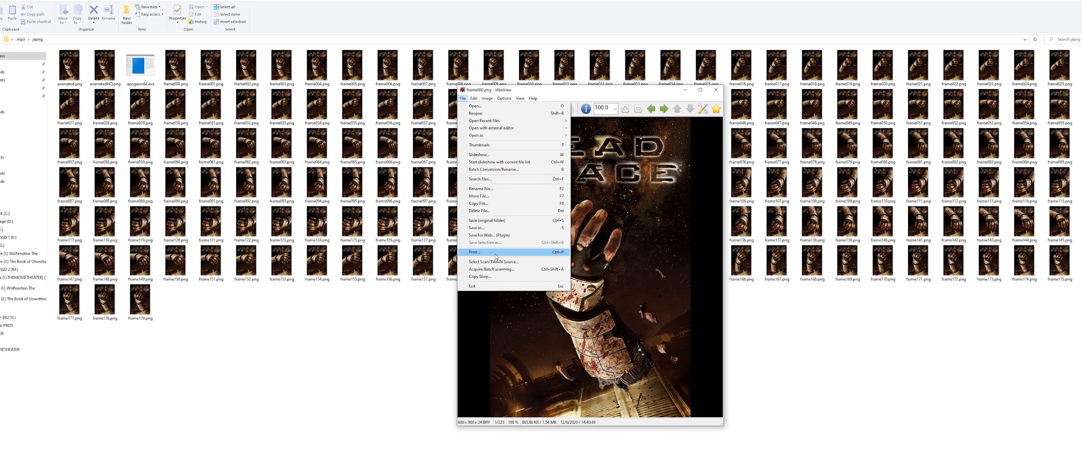
pyautogui.click(483, 169)
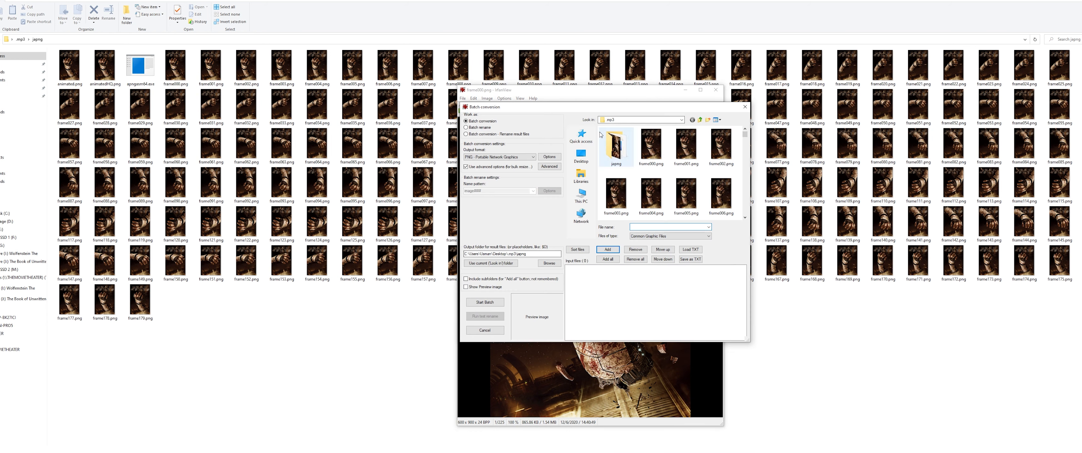
pyautogui.click(568, 173)
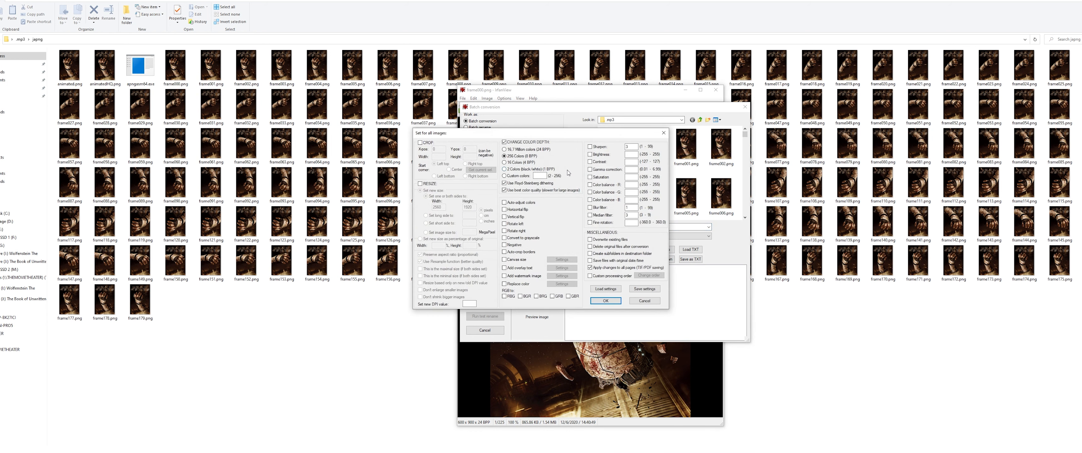
pyautogui.click(537, 175)
# Switch to the japng folder in File Explorer and compare the file sizes of animated.png, animatedHQ.png and single frames.
pyautogui.click(242, 290)
pyautogui.click(176, 69)
pyautogui.click(241, 337)
pyautogui.click(69, 84)
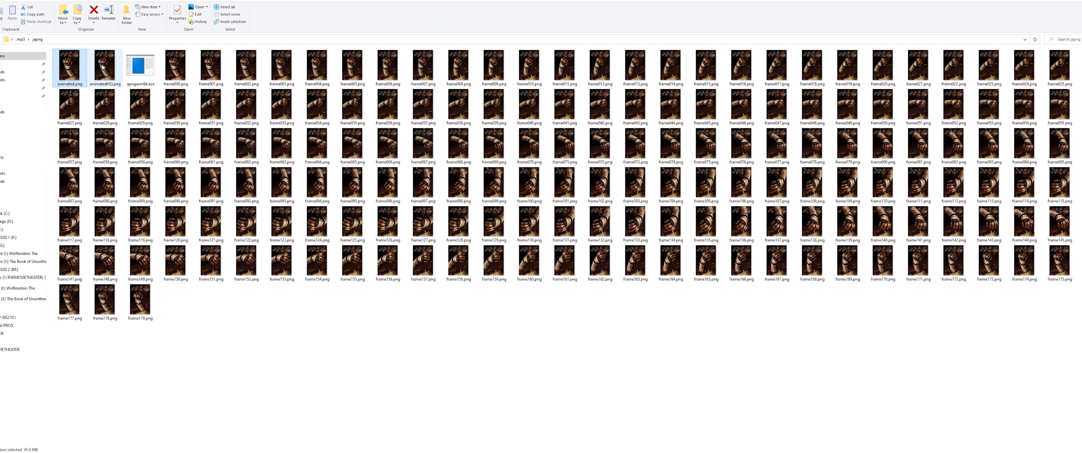
pyautogui.click(100, 75)
pyautogui.click(75, 71)
pyautogui.click(141, 303)
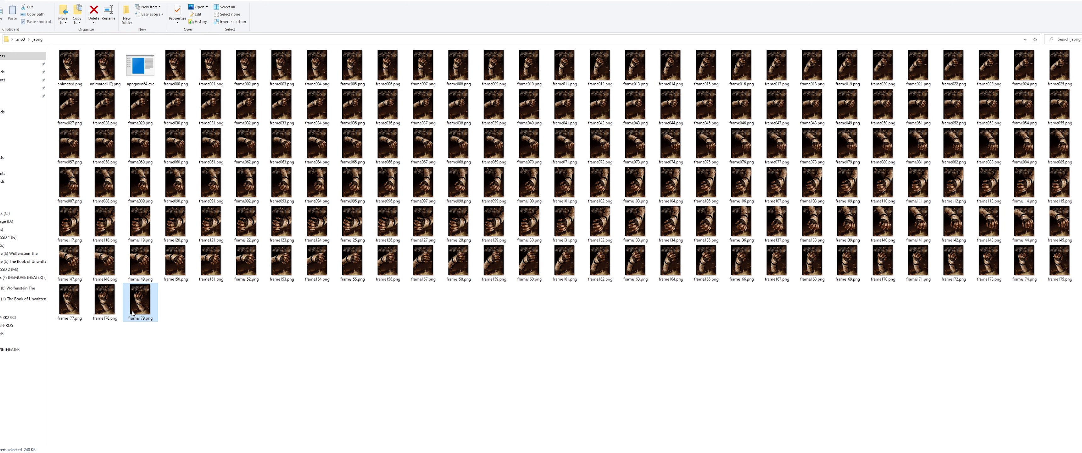
# Recheck the combined size of all numbered frames in the japng folder through their properties.
pyautogui.click(175, 71)
pyautogui.keyDown('shift'); pyautogui.click(146, 303); pyautogui.keyUp('shift')
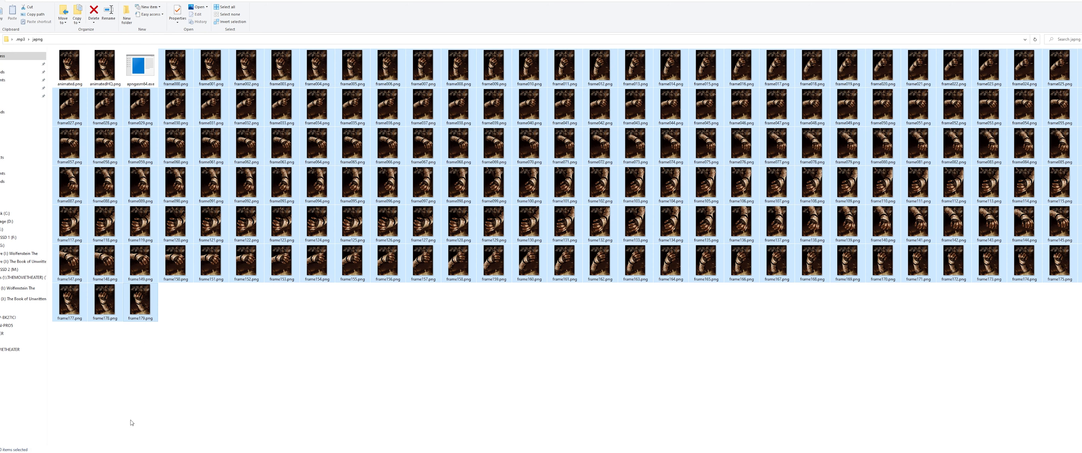
pyautogui.rightClick(150, 312)
pyautogui.click(182, 305)
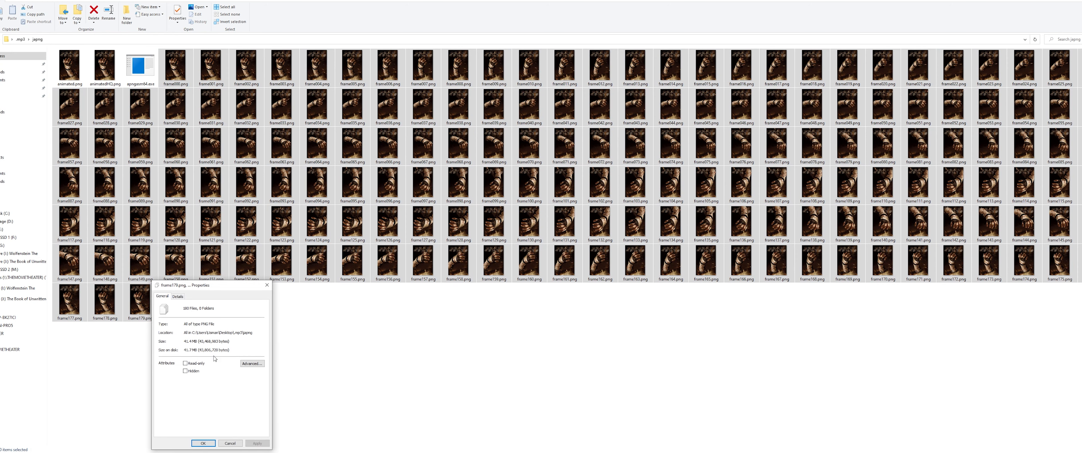
pyautogui.click(230, 444)
# Check the size of animated.png and inspect frame000.png and apngasm64.exe in the japng folder.
pyautogui.click(79, 69)
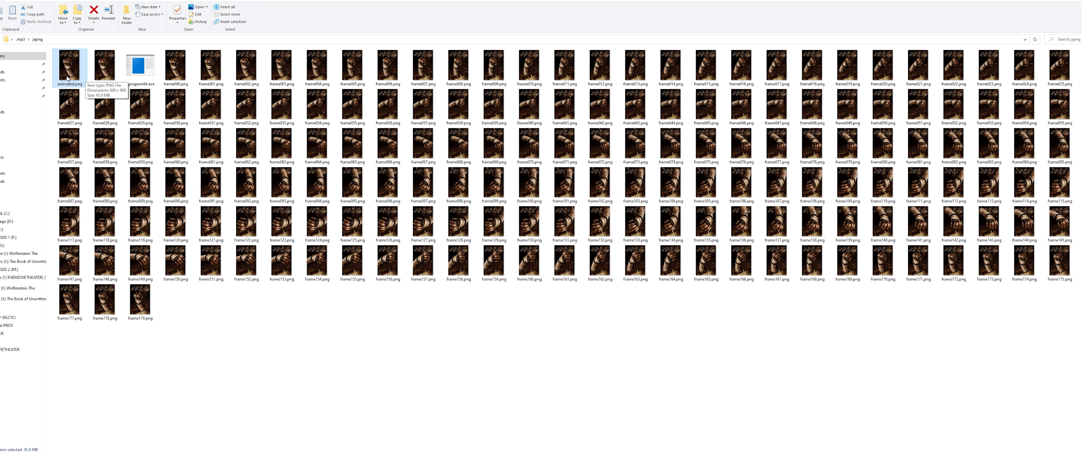
pyautogui.click(287, 363)
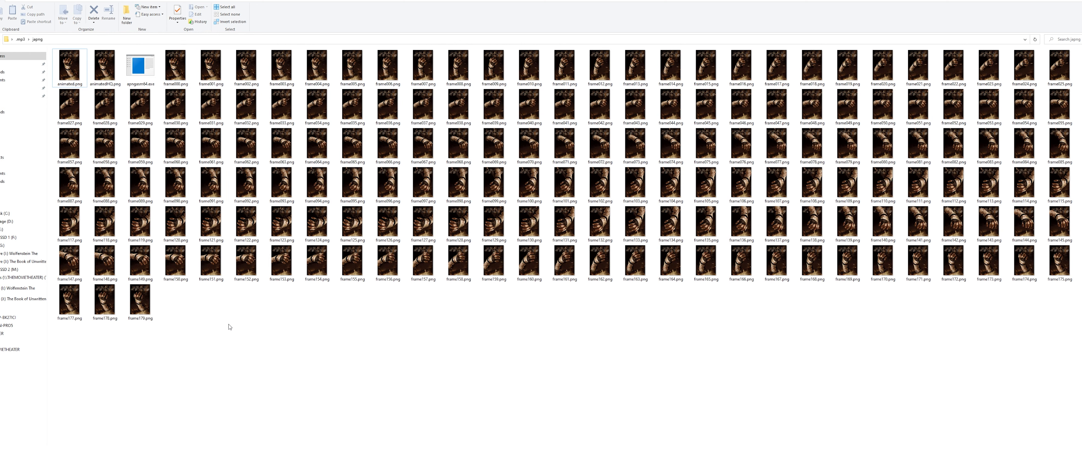
pyautogui.click(182, 83)
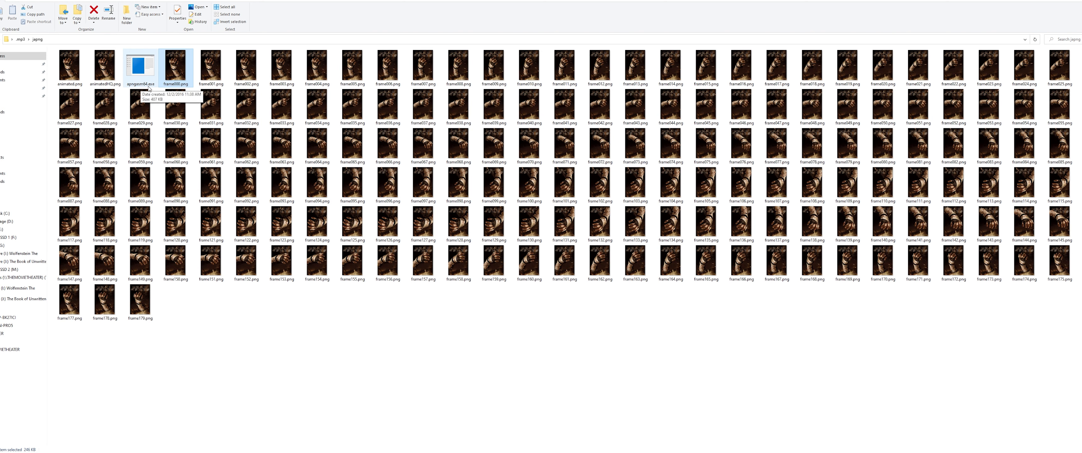
pyautogui.click(251, 344)
# Open Command Prompt and change the directory to the japng folder using the path copied from File Explorer.
pyautogui.press('super')
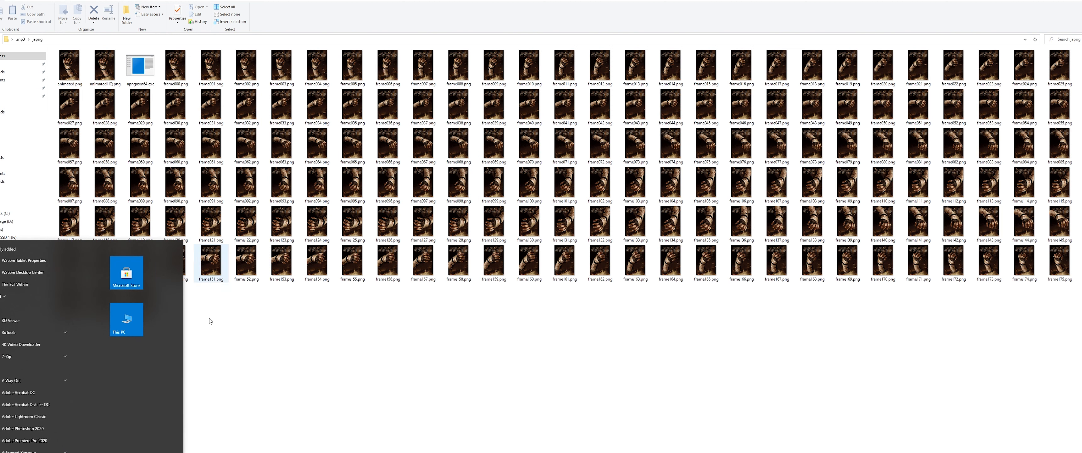
pyautogui.write('cmd')
pyautogui.write('cd')
pyautogui.click(77, 38)
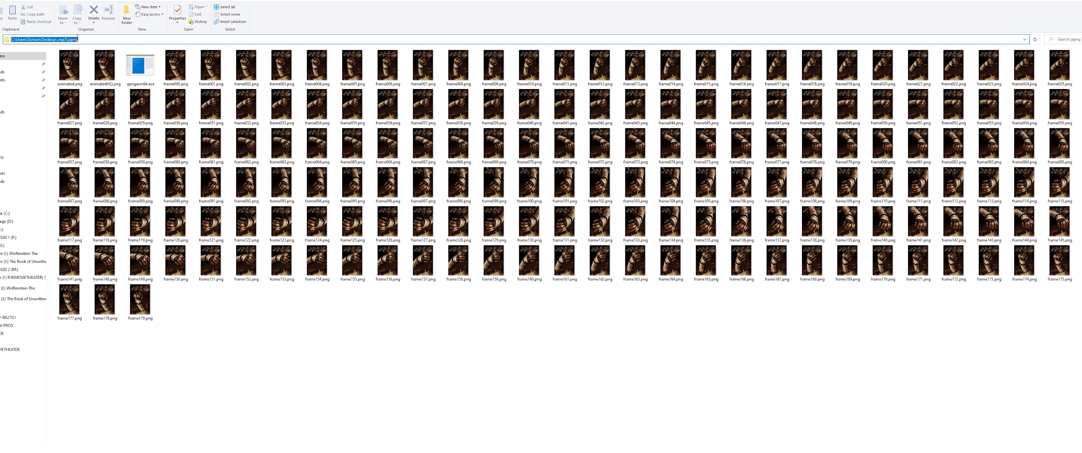
pyautogui.hotkey('ctrl', 'c')
pyautogui.hotkey('alt', 'Tab')
pyautogui.rightClick(220, 208)
pyautogui.press('Return')
# Enter the command apngasm64 animated.png frame000.png in Command Prompt without running it.
pyautogui.write('apn')
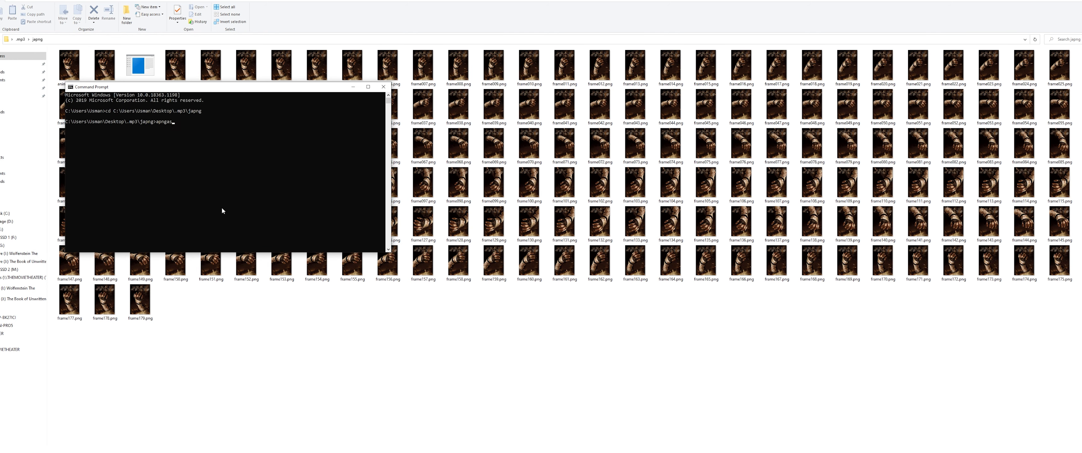
pyautogui.press('BackSpace')
pyautogui.press('BackSpace')
pyautogui.write('64')
pyautogui.moveTo(203, 87); pyautogui.dragTo(556, 261)
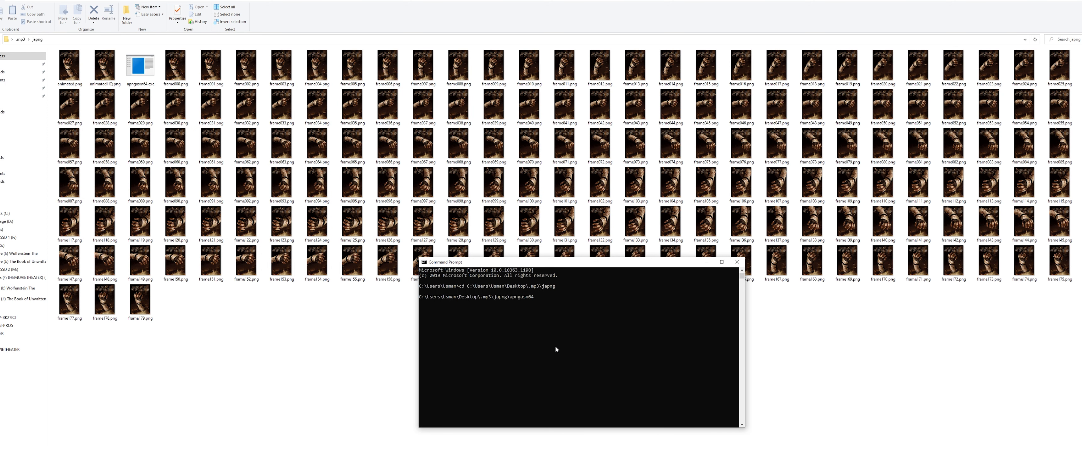
pyautogui.write('animated.png frame001')
pyautogui.press('BackSpace')
# Delete the existing animated.png from the japng folder and run the prepared apngasm64 command.
pyautogui.click(69, 65)
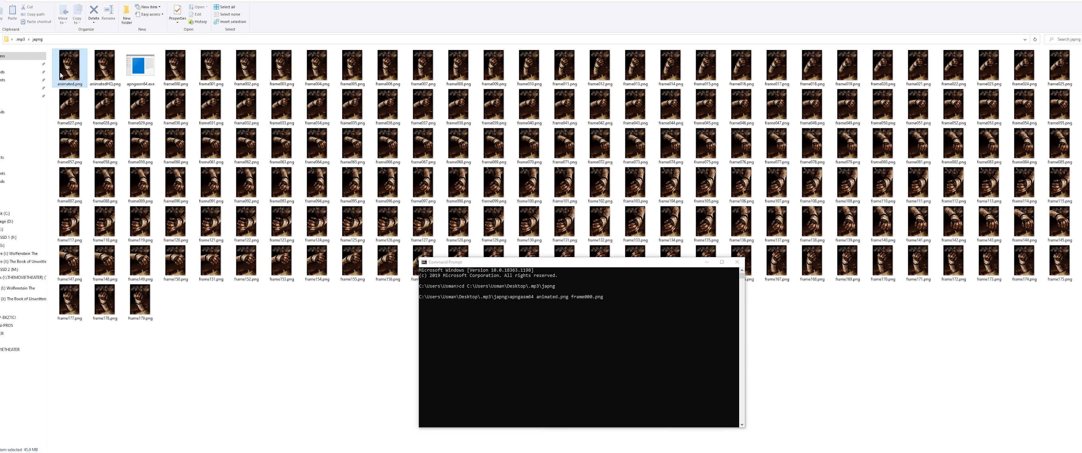
pyautogui.press('Delete')
pyautogui.hotkey('alt', 'Tab')
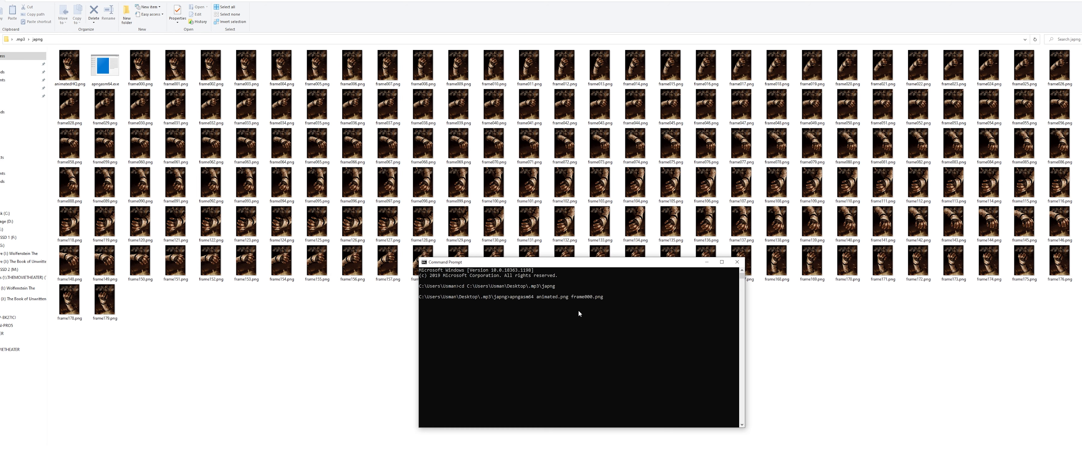
pyautogui.press('Return')
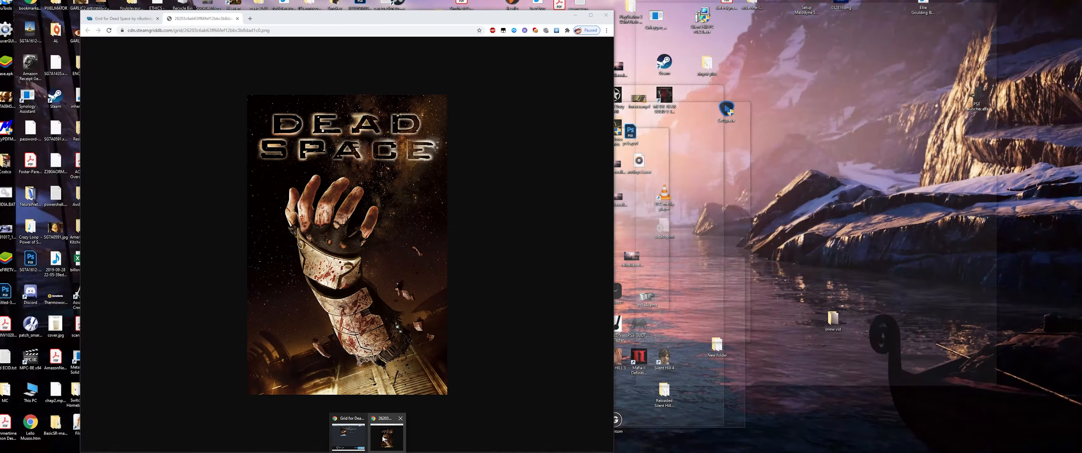
# Switch to Chrome and view the Dead Space grid image from SteamGridDB.
pyautogui.click(374, 435)
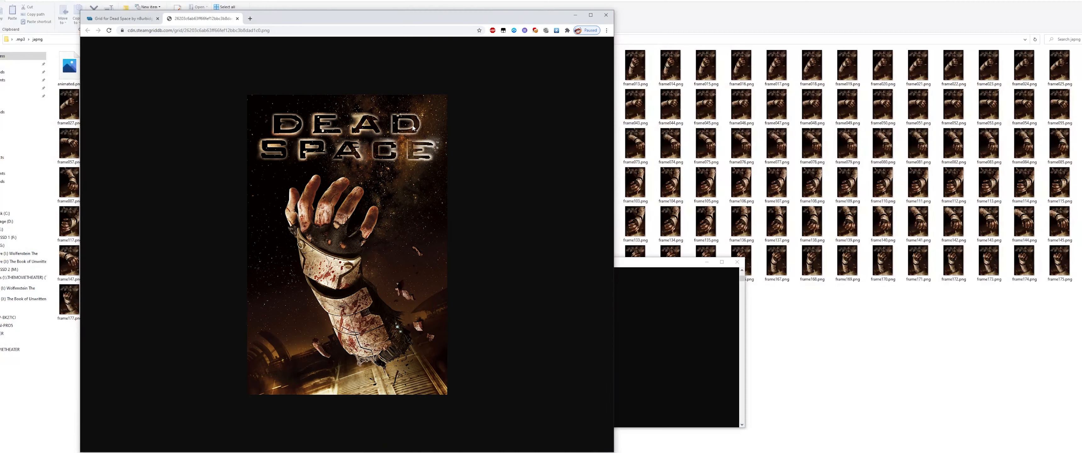
# Close the full-size Dead Space image's browser tab and the Command Prompt window running apngasm64.
pyautogui.moveTo(286, 21); pyautogui.dragTo(782, 46)
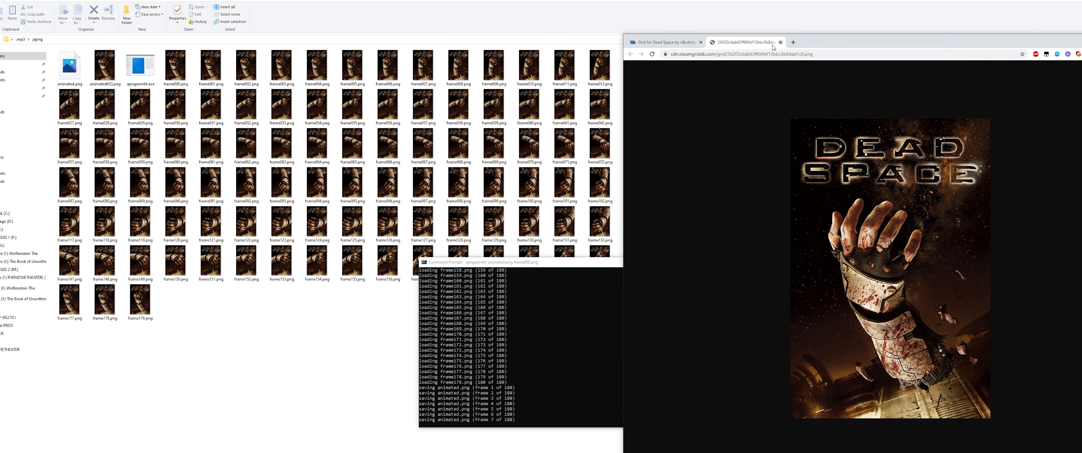
pyautogui.click(780, 42)
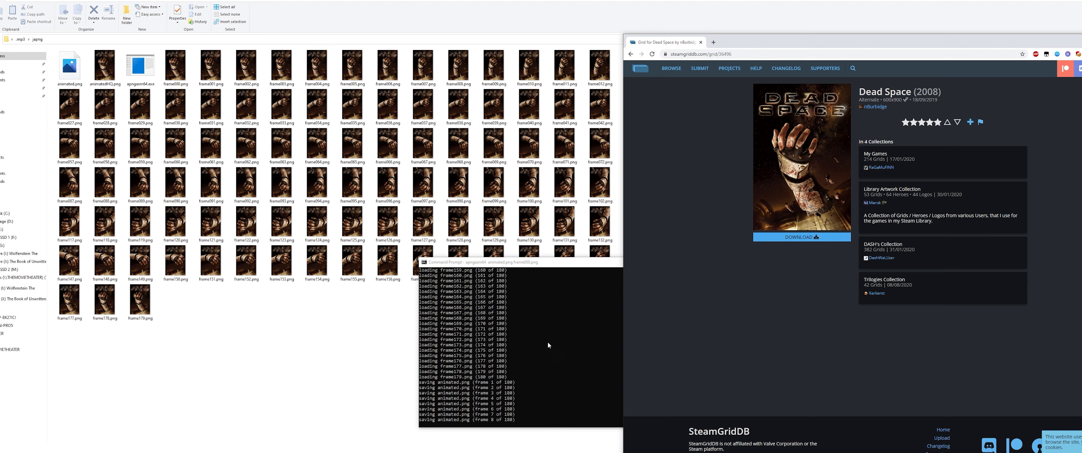
pyautogui.click(597, 269)
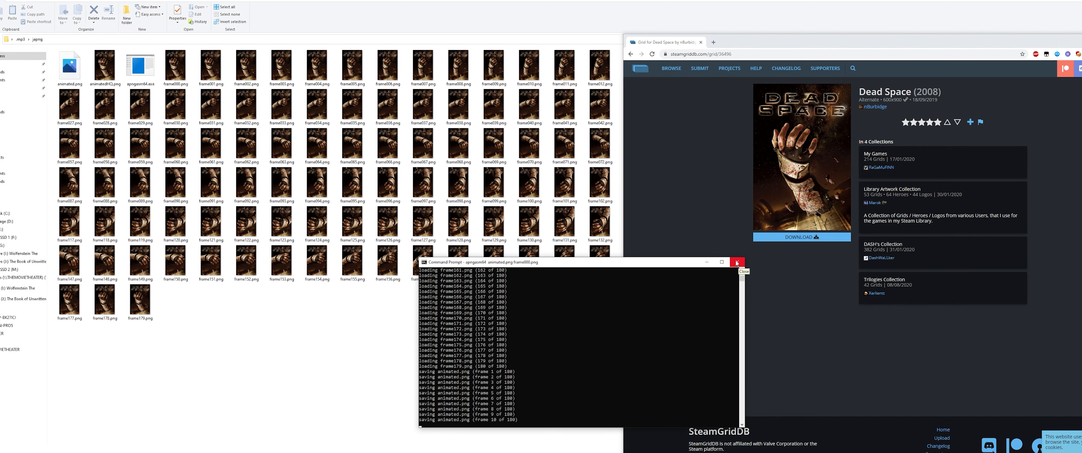
pyautogui.click(736, 263)
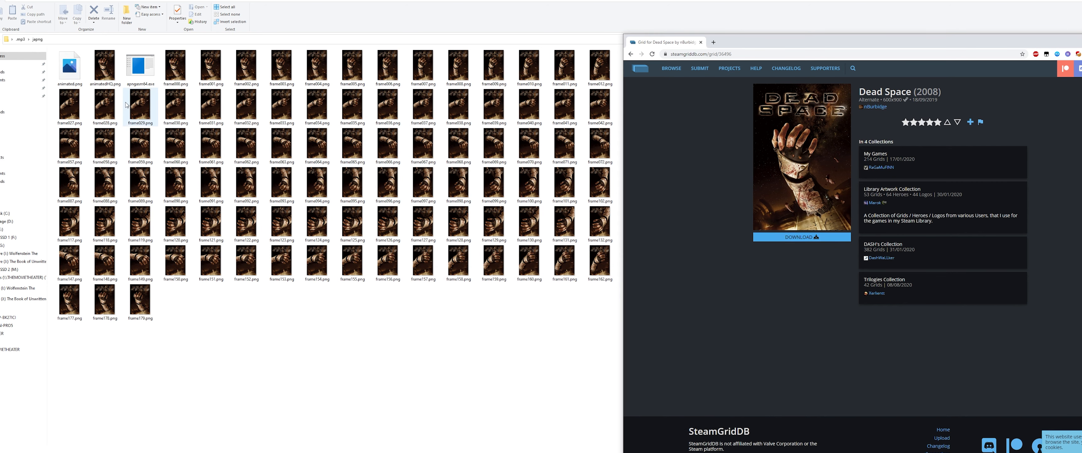
# Open animated.png from the japng folder in Chrome to check the animation, and close the browser after viewing it.
pyautogui.click(66, 74)
pyautogui.moveTo(635, 72); pyautogui.dragTo(294, 328)
pyautogui.moveTo(69, 66); pyautogui.dragTo(787, 56)
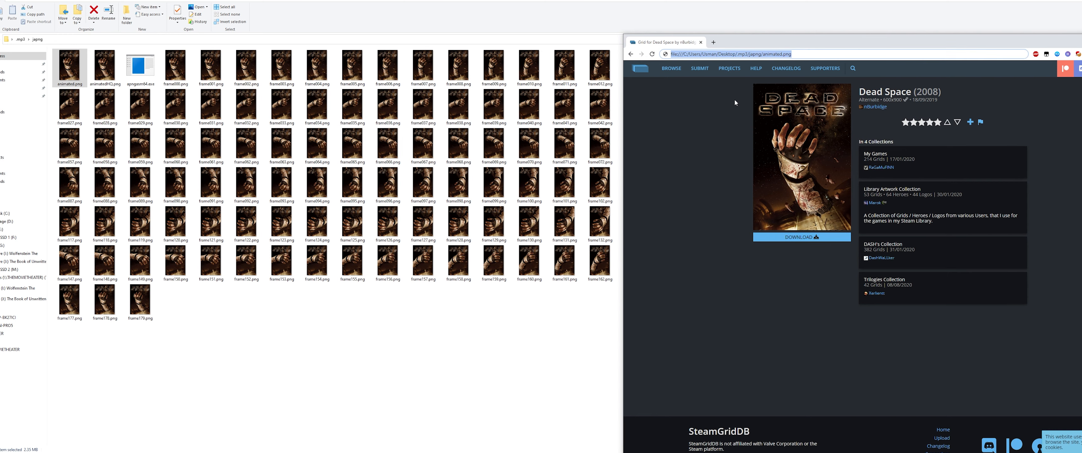
pyautogui.press('Return')
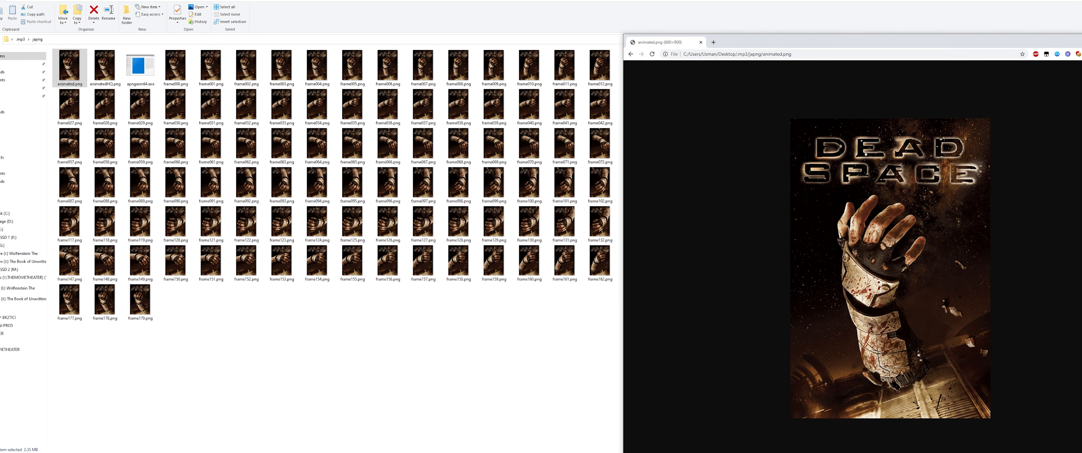
pyautogui.moveTo(822, 42); pyautogui.dragTo(639, 16)
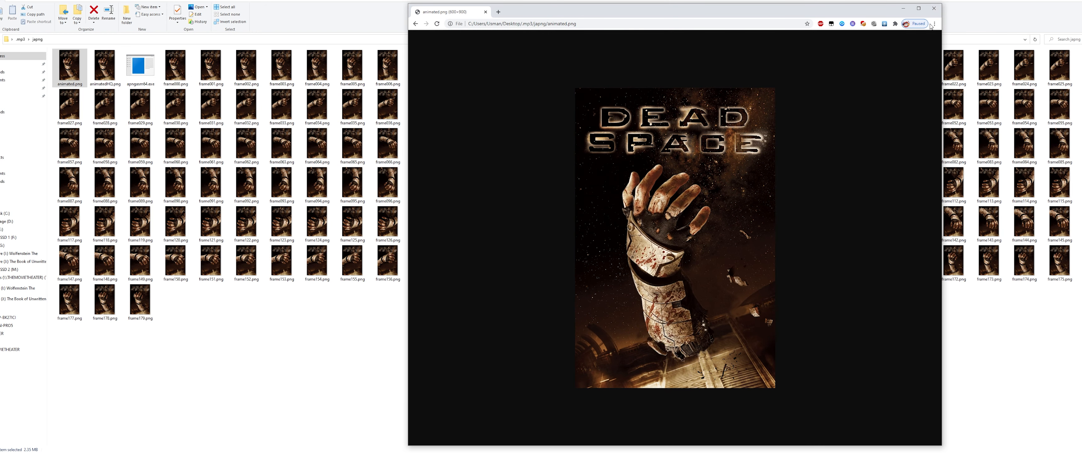
pyautogui.click(935, 8)
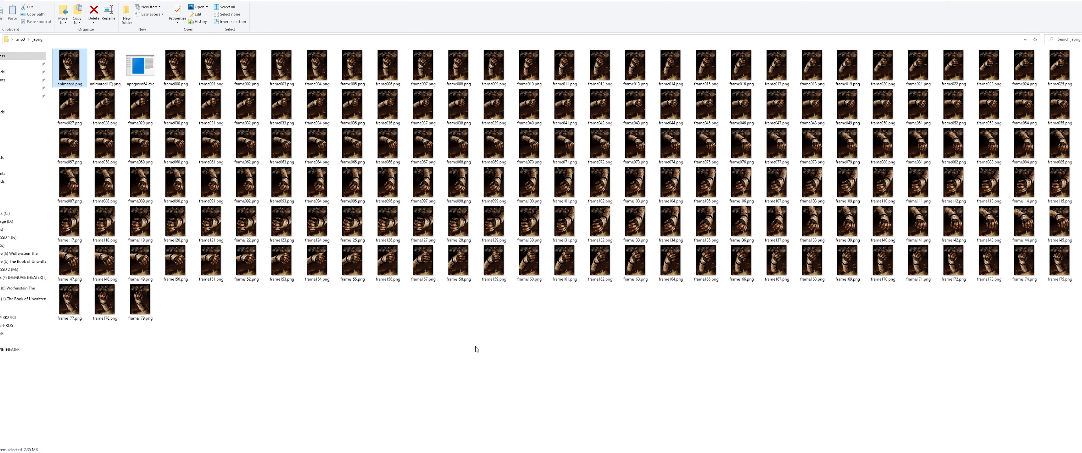